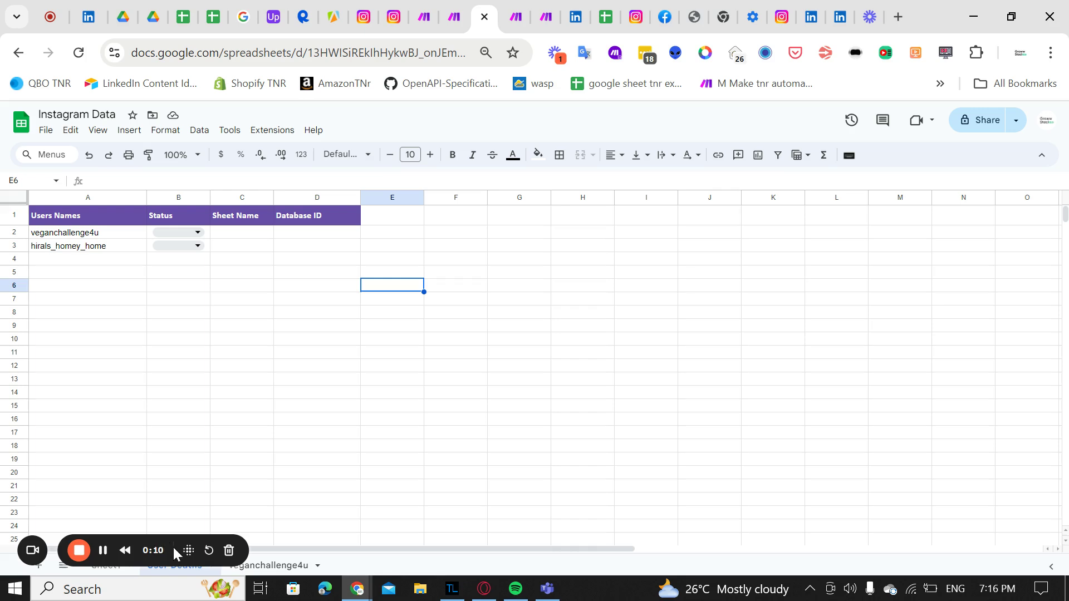
Review the available Status options for the first username in the User Deatils sheet
left_click_drag(174, 553, 638, 553)
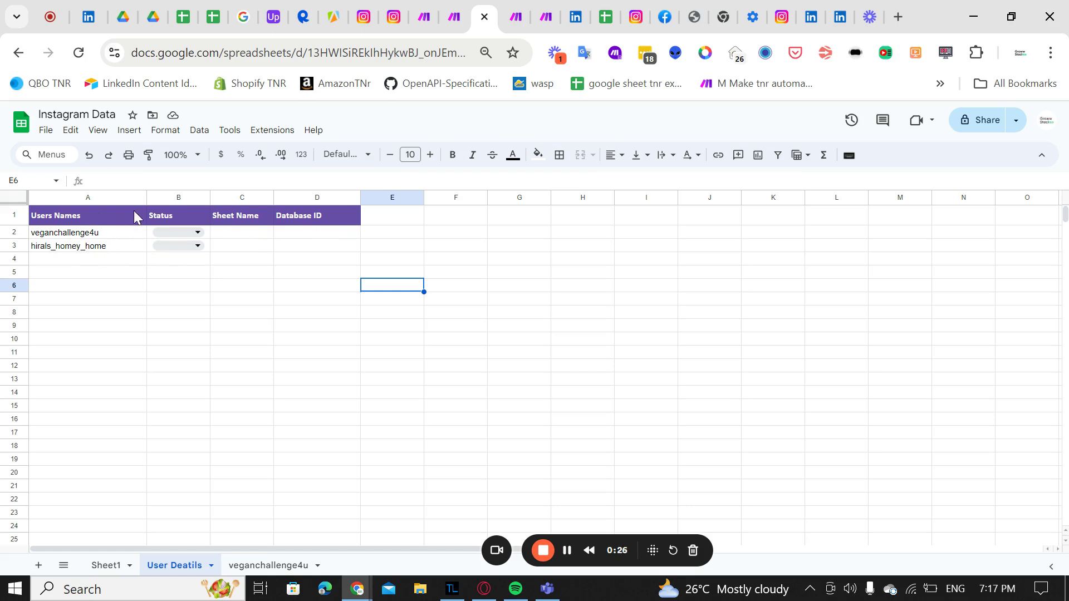
left_click(192, 232)
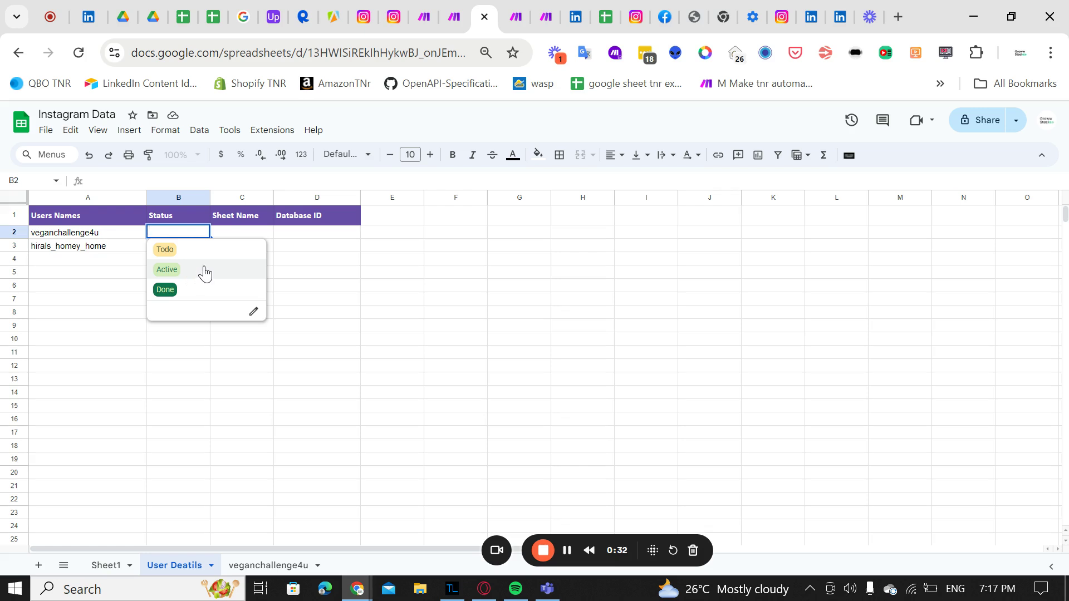
left_click(303, 275)
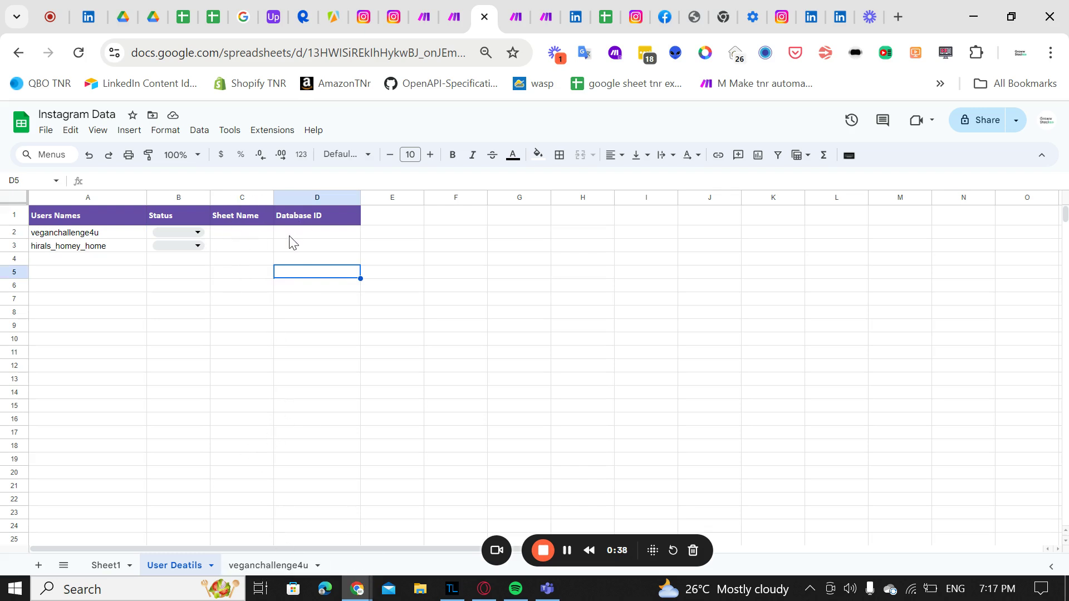
left_click(280, 381)
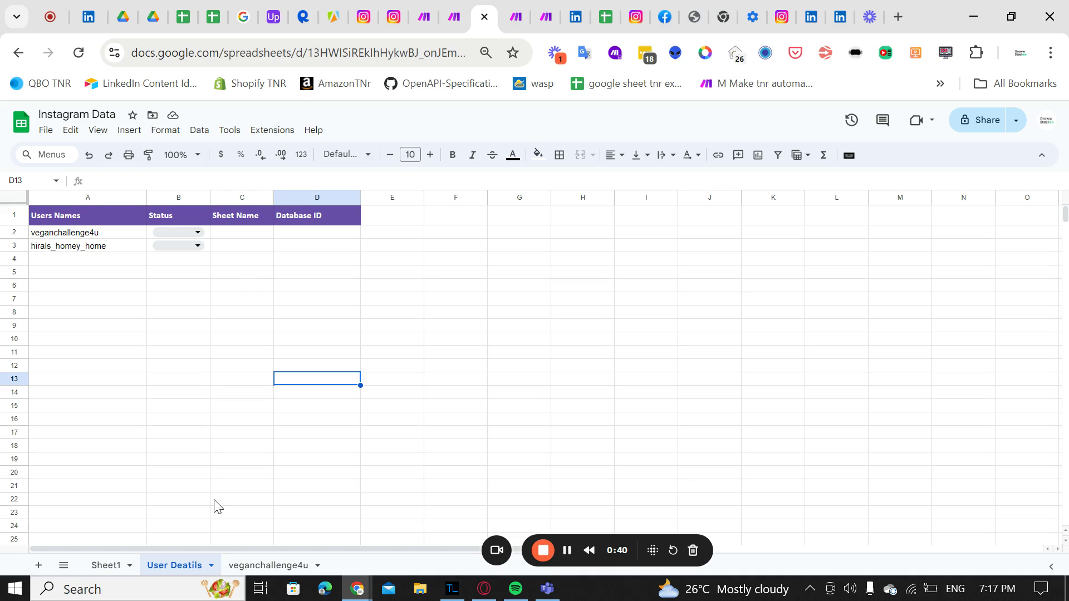
Compare the username list in User Deatils with the column headers of the veganchallenge4u sheet and the Sheet1 template
left_click(265, 560)
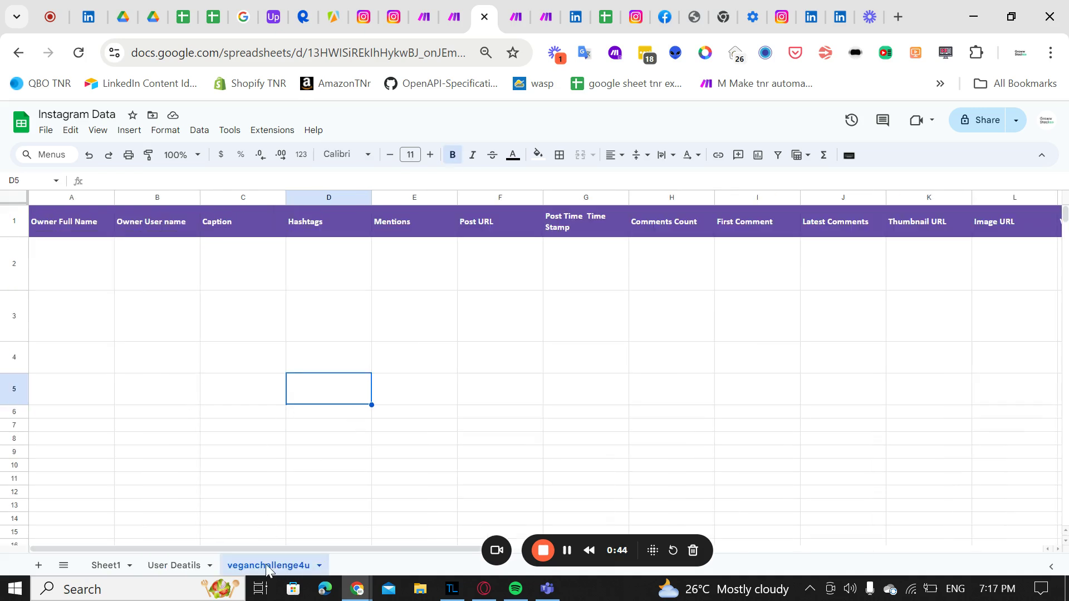
left_click(177, 566)
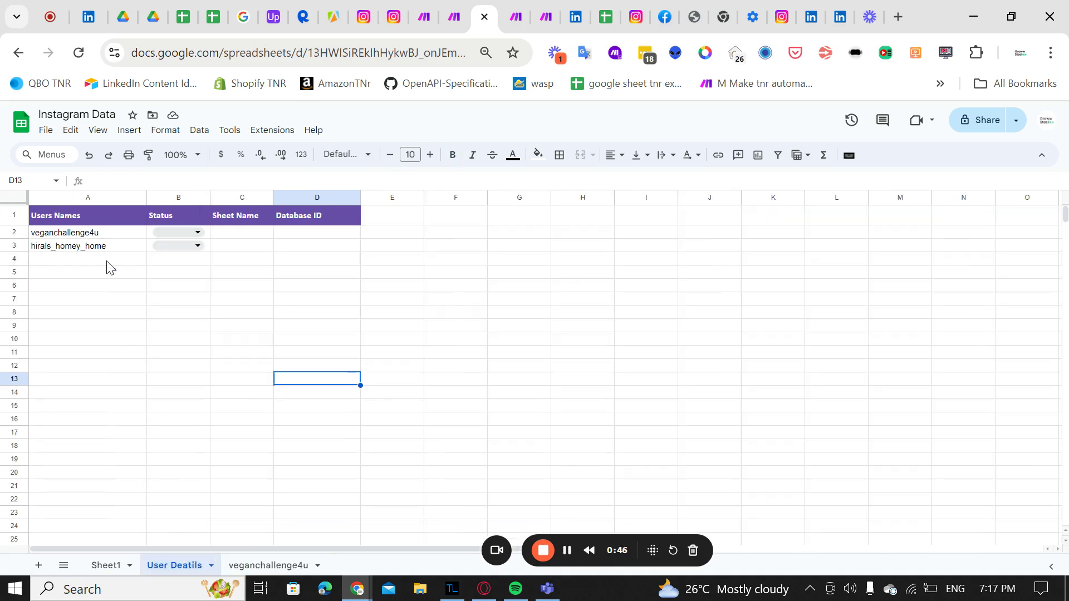
left_click(257, 568)
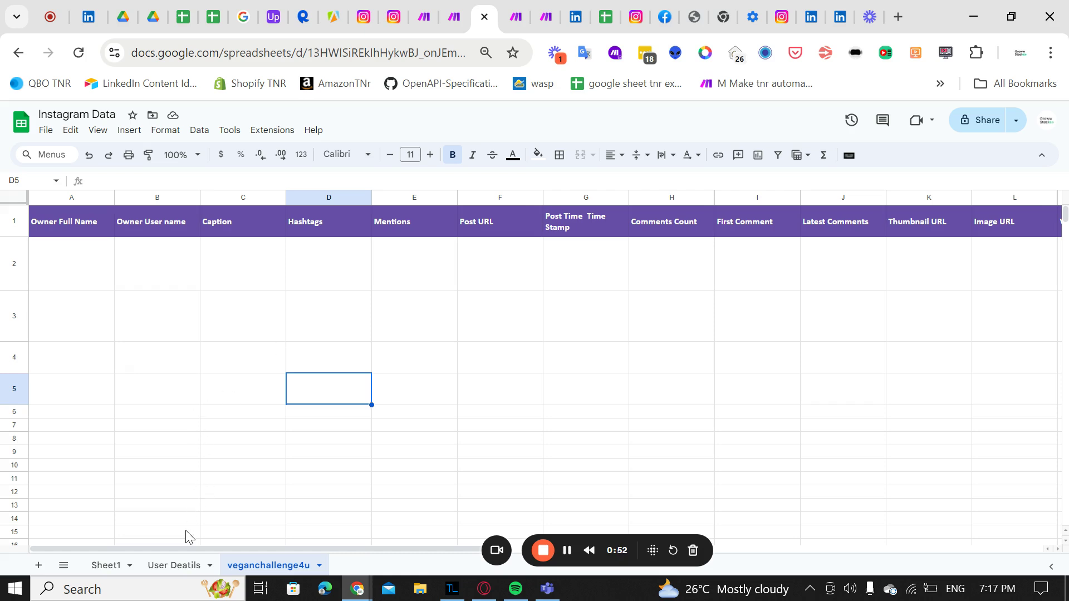
left_click(171, 567)
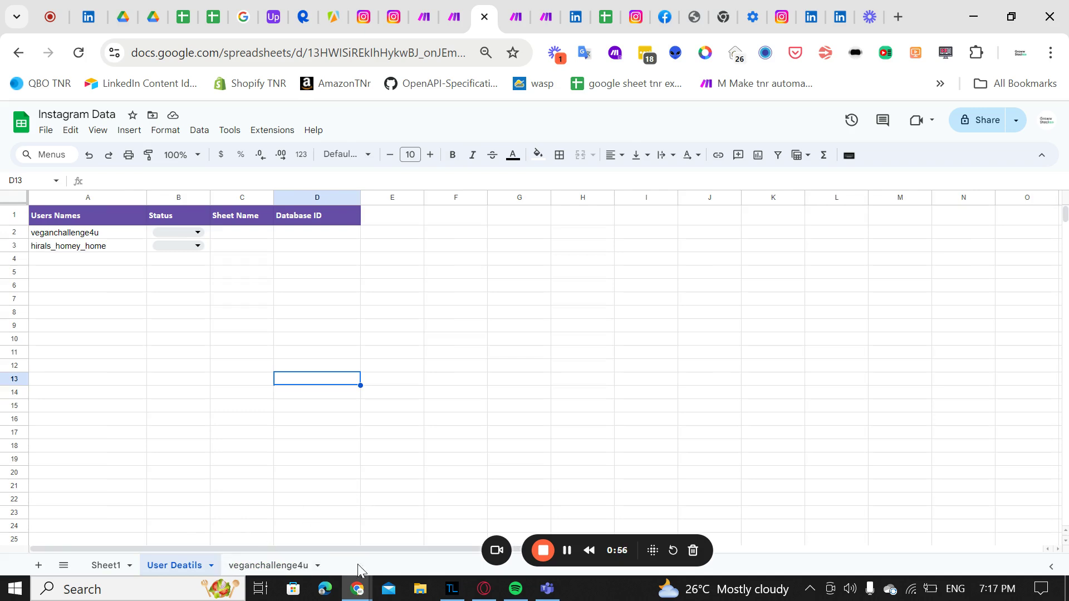
left_click(268, 565)
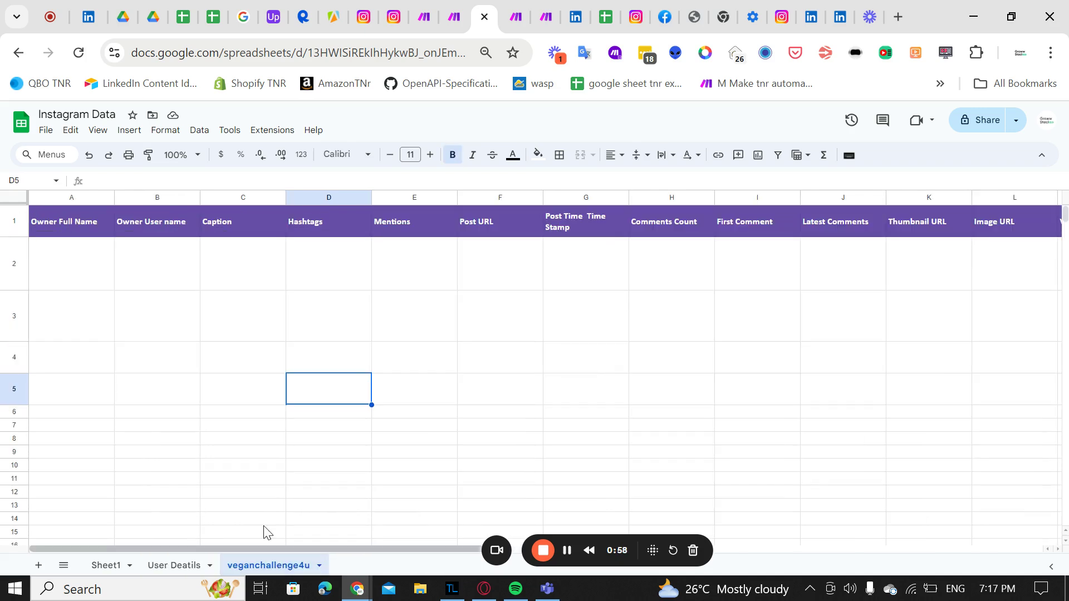
left_click(171, 565)
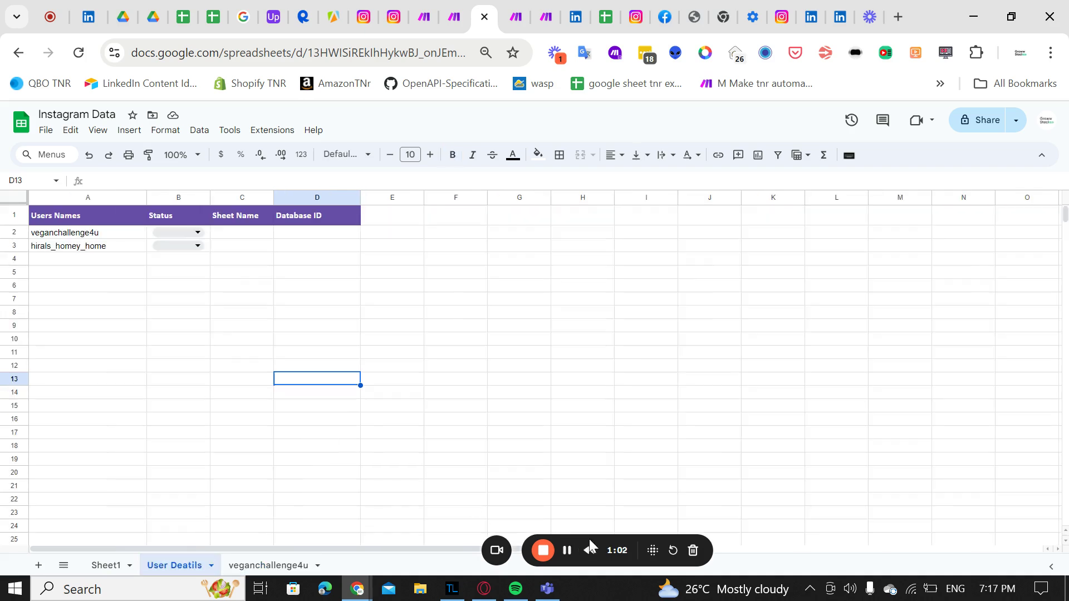
left_click_drag(589, 539, 386, 493)
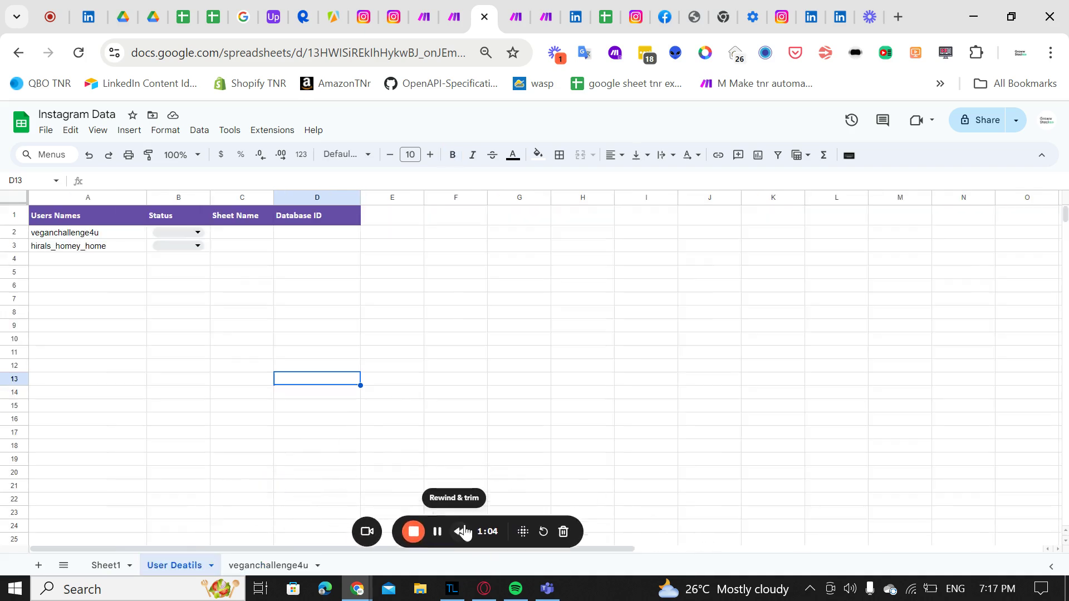
left_click(254, 566)
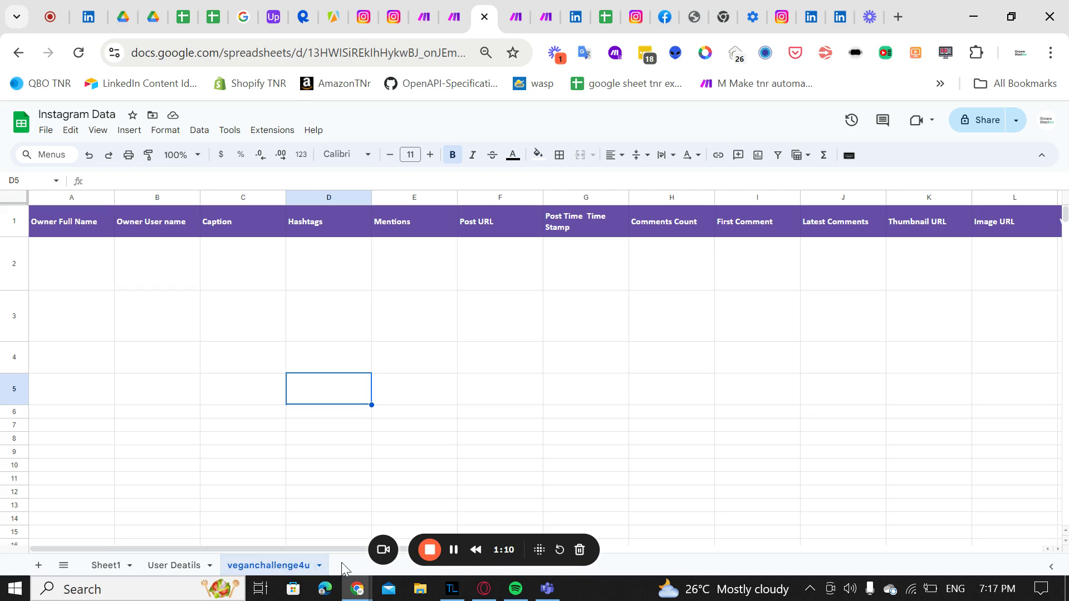
left_click(112, 565)
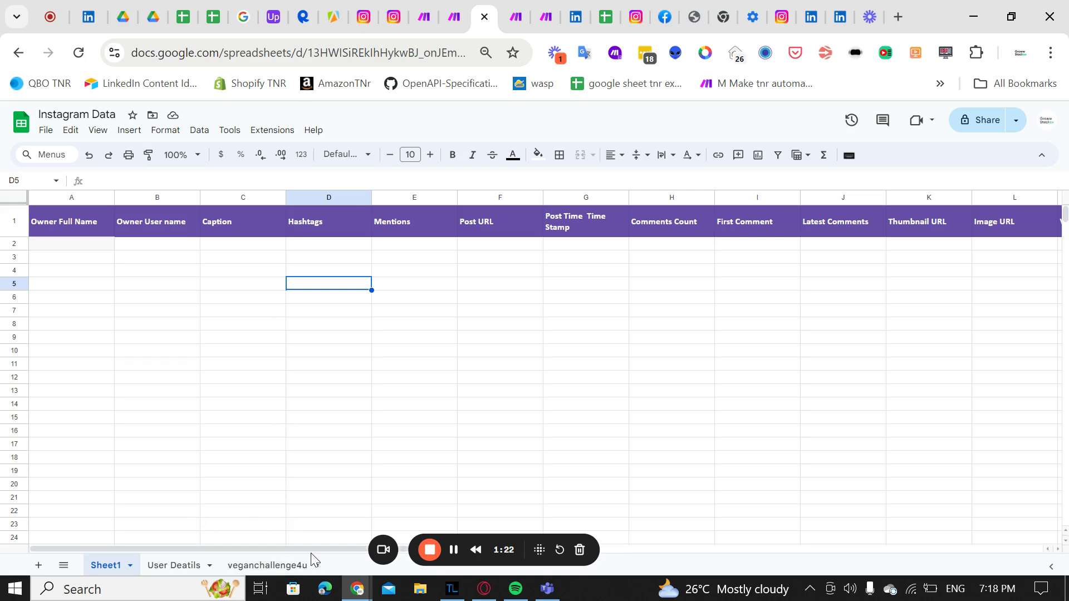
left_click_drag(483, 538, 552, 537)
Switch to Make and review the module flows of the Run Instagram APify Actor and Watch Instagram APify Actor scenarios
left_click(515, 17)
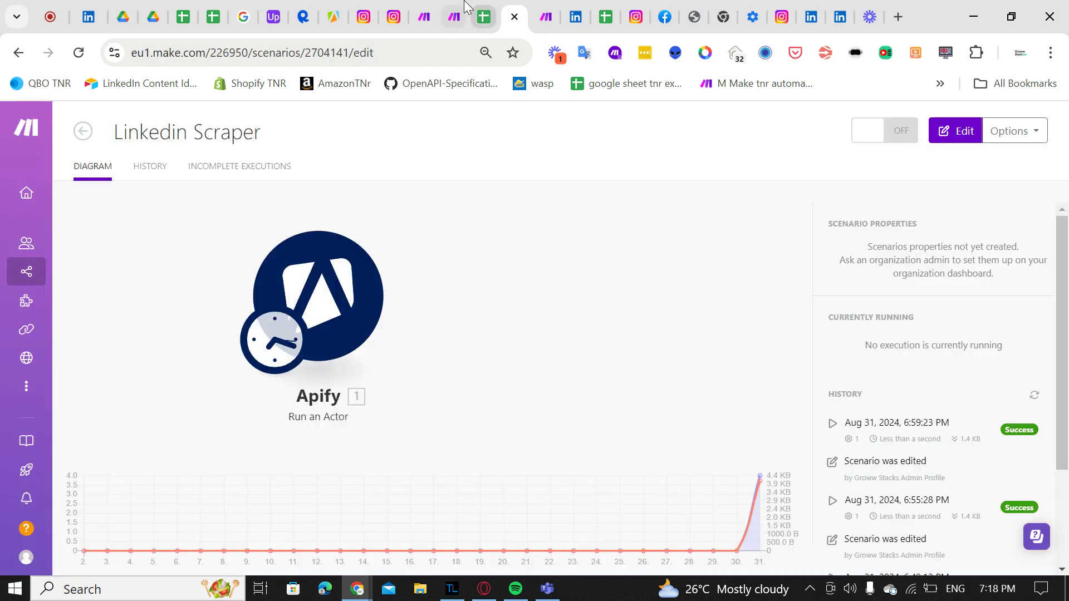
left_click(454, 10)
left_click(426, 10)
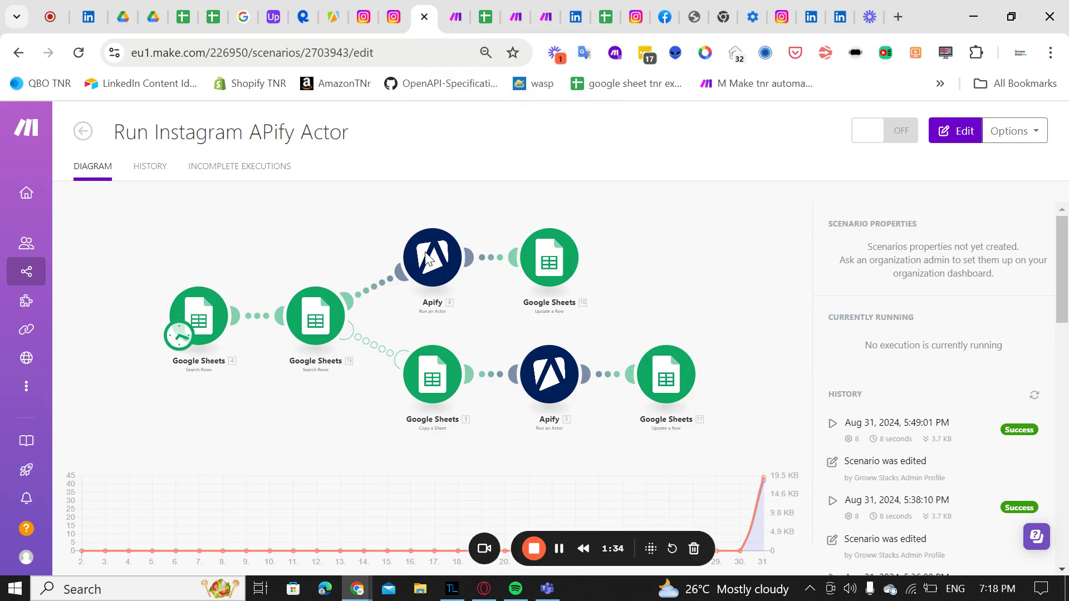
left_click(455, 16)
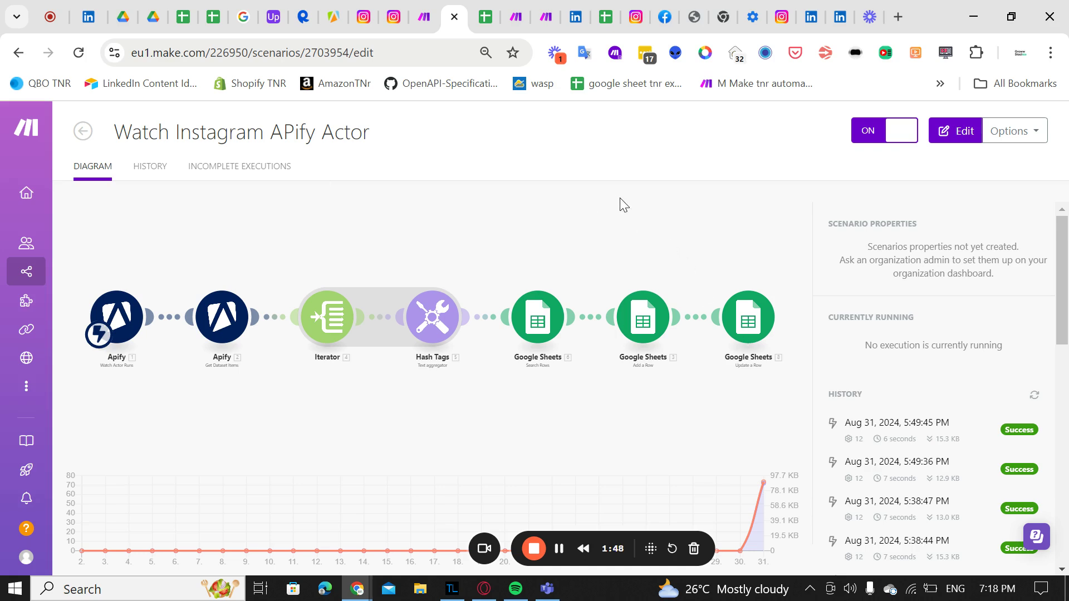
Open the Run Instagram APify Actor scenario's editor and inspect the first Google Sheets Search Rows module's sheet and filter settings
left_click(423, 25)
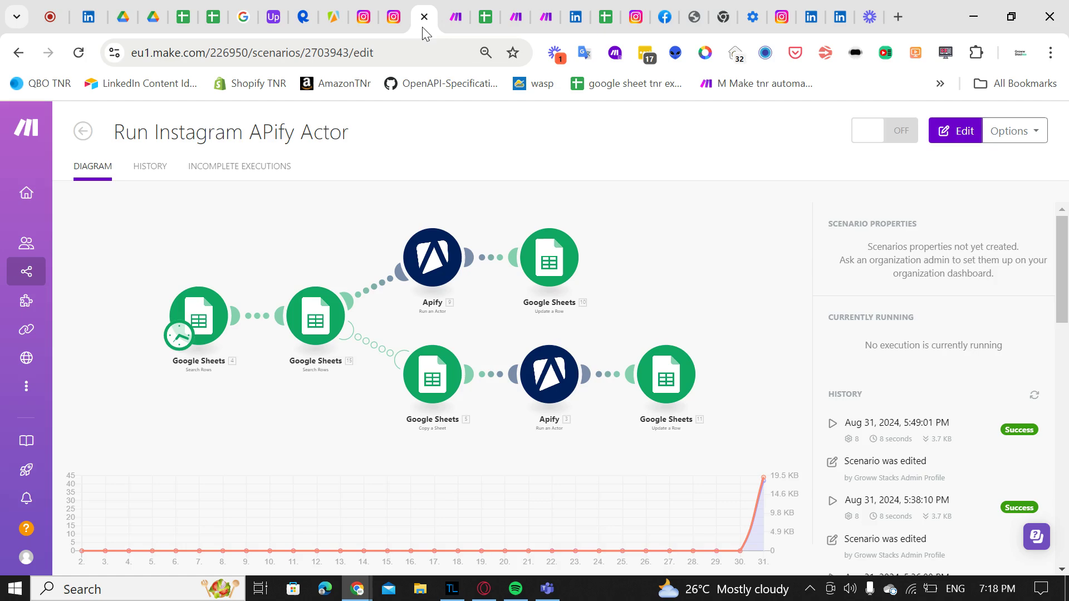
left_click(210, 248)
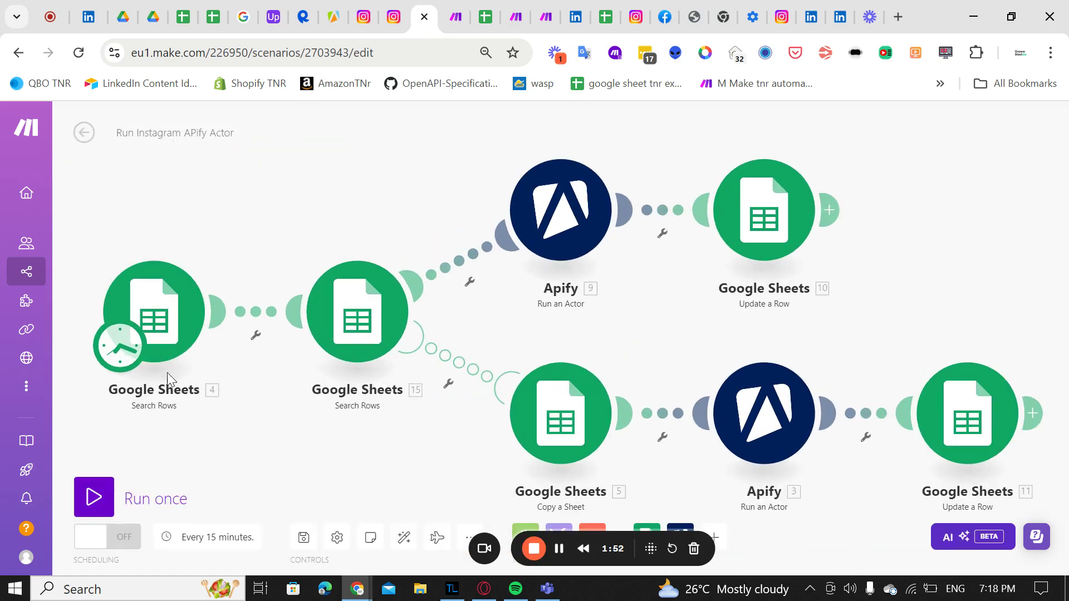
left_click(165, 366)
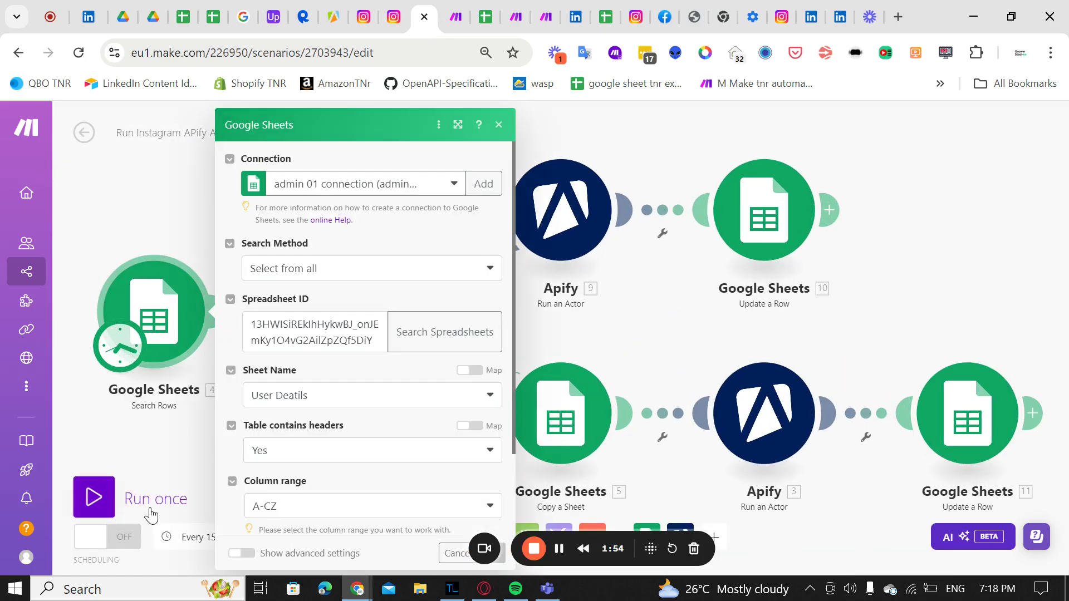
scroll(334, 393, "down", 2)
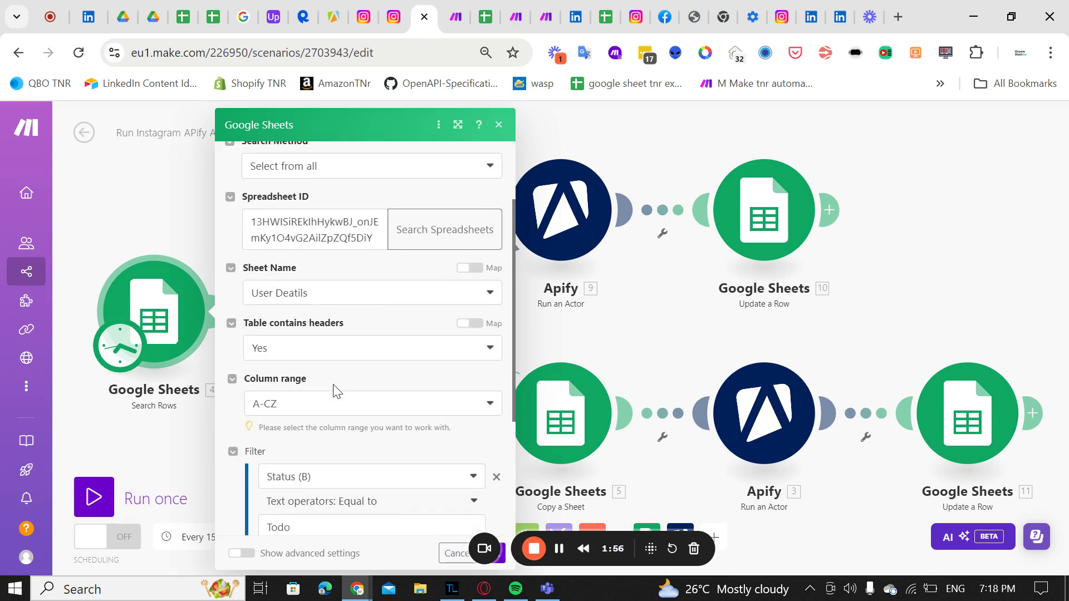
left_click(185, 198)
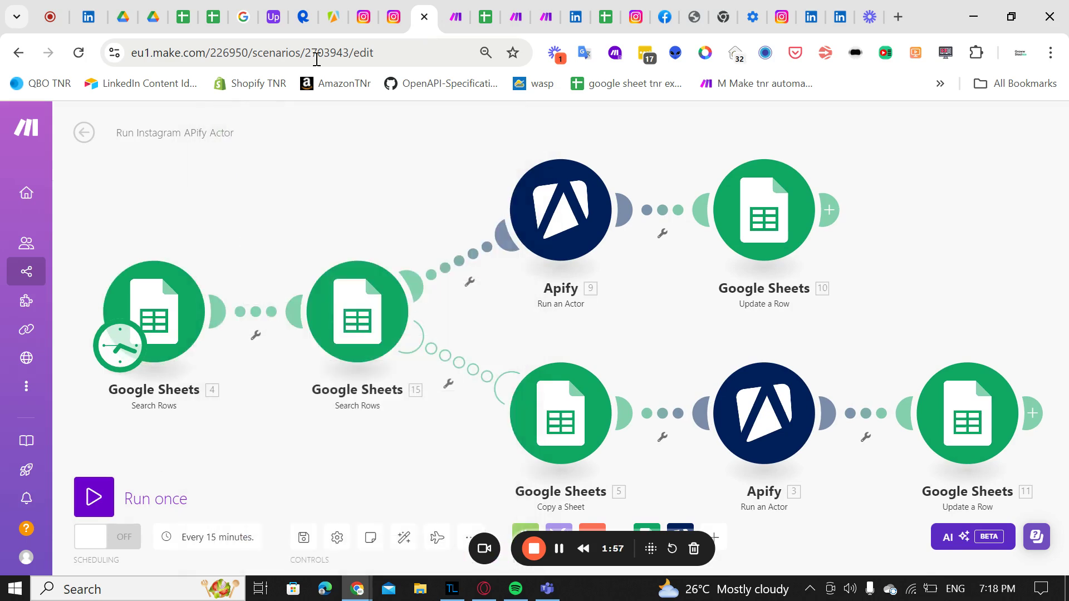
Switch to the Instagram Data spreadsheet and set the Status of both usernames in User Deatils to Todo
left_click(486, 17)
left_click(186, 571)
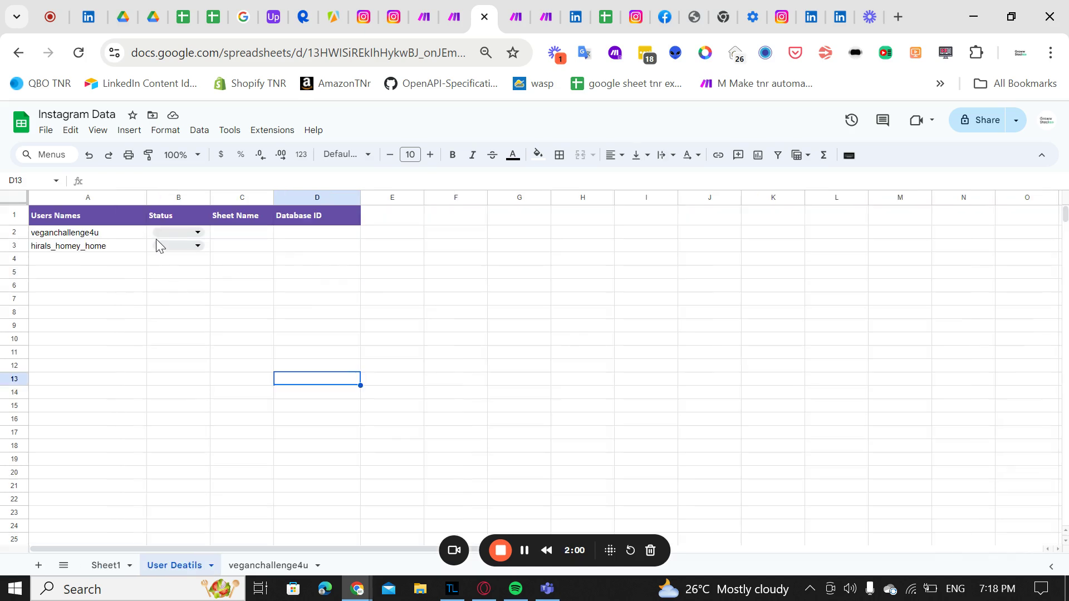
left_click(172, 237)
left_click(192, 257)
left_click(191, 246)
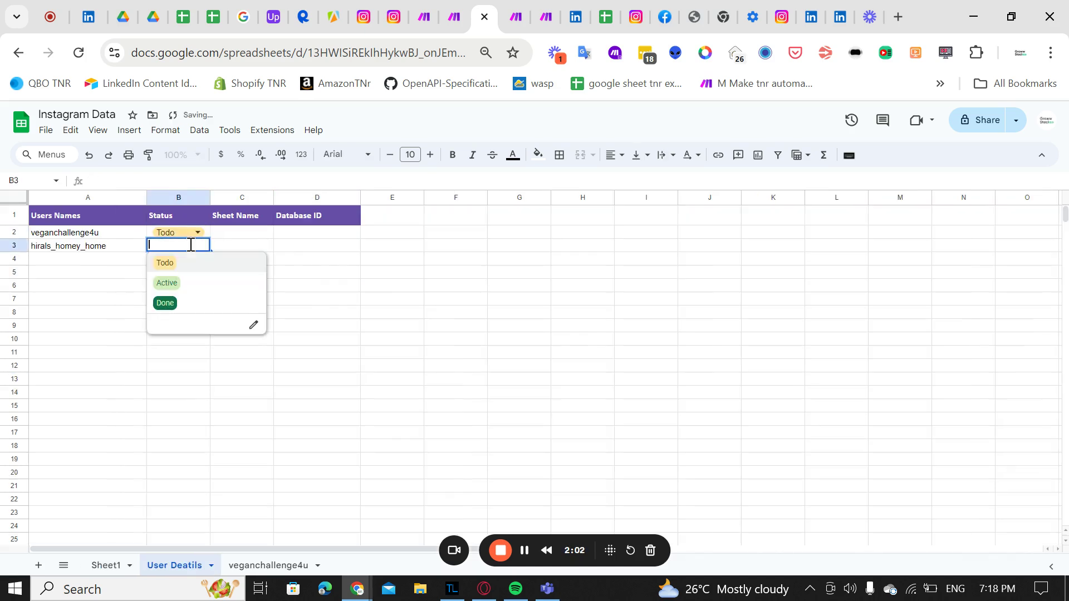
left_click(198, 267)
left_click(154, 298)
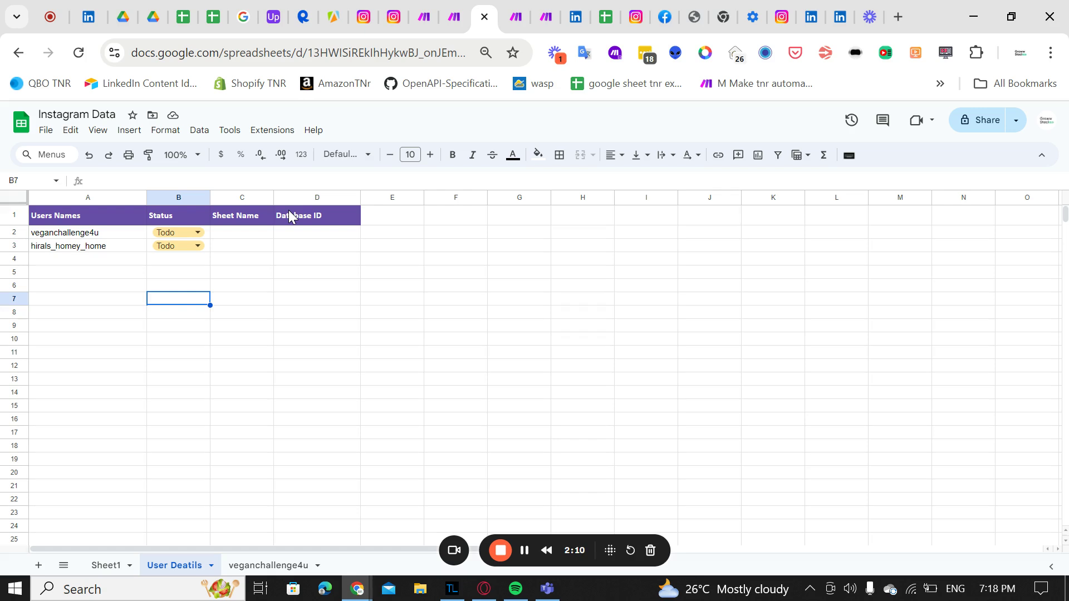
left_click(232, 392)
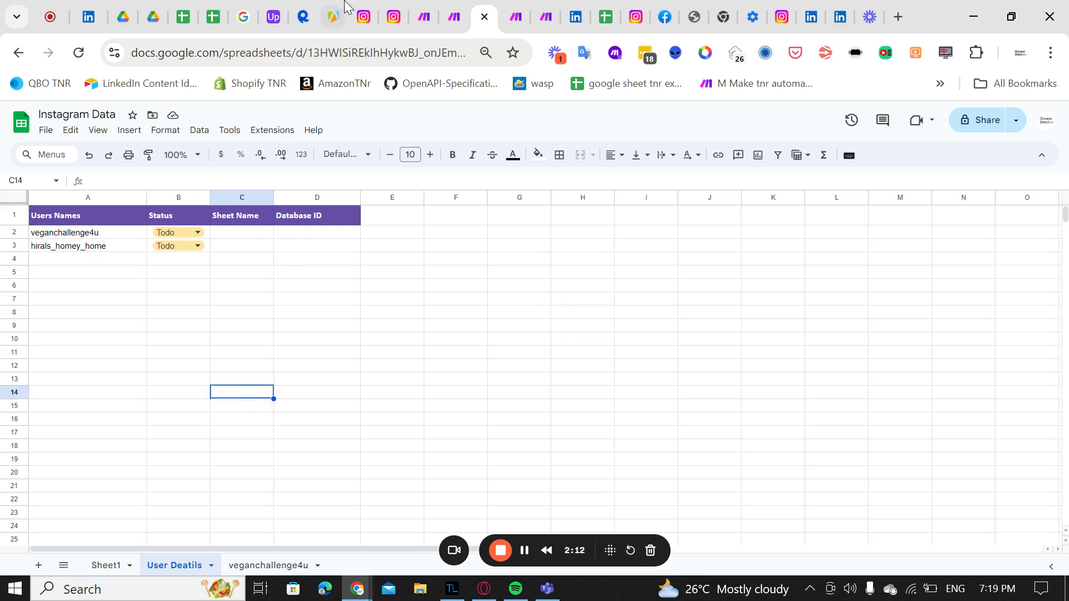
Return to Make and run the Run Instagram APify Actor scenario once, checking the executed modules on both routes
left_click(423, 15)
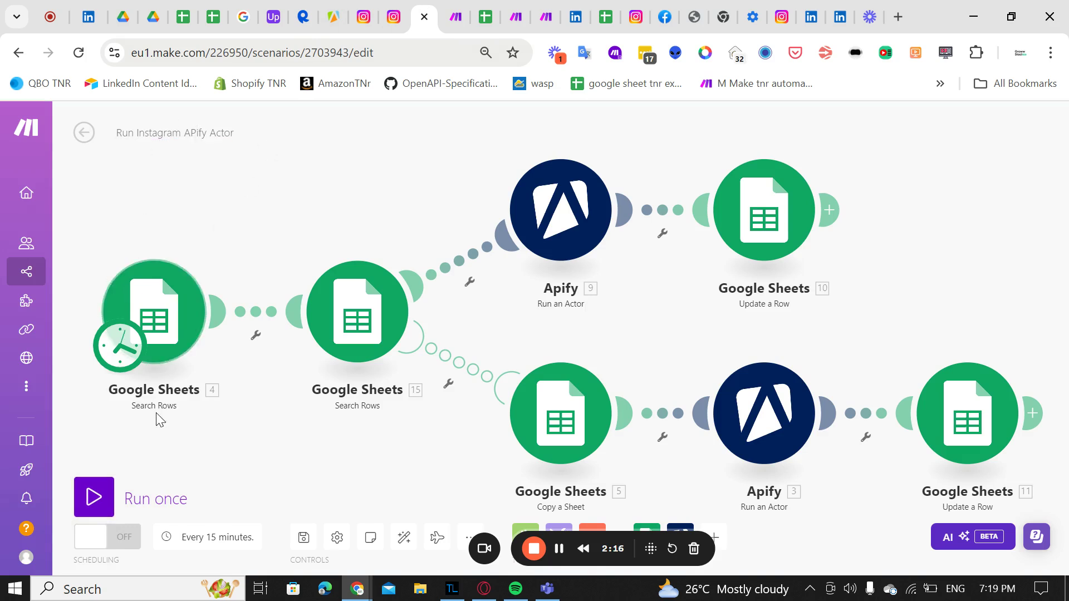
left_click(107, 495)
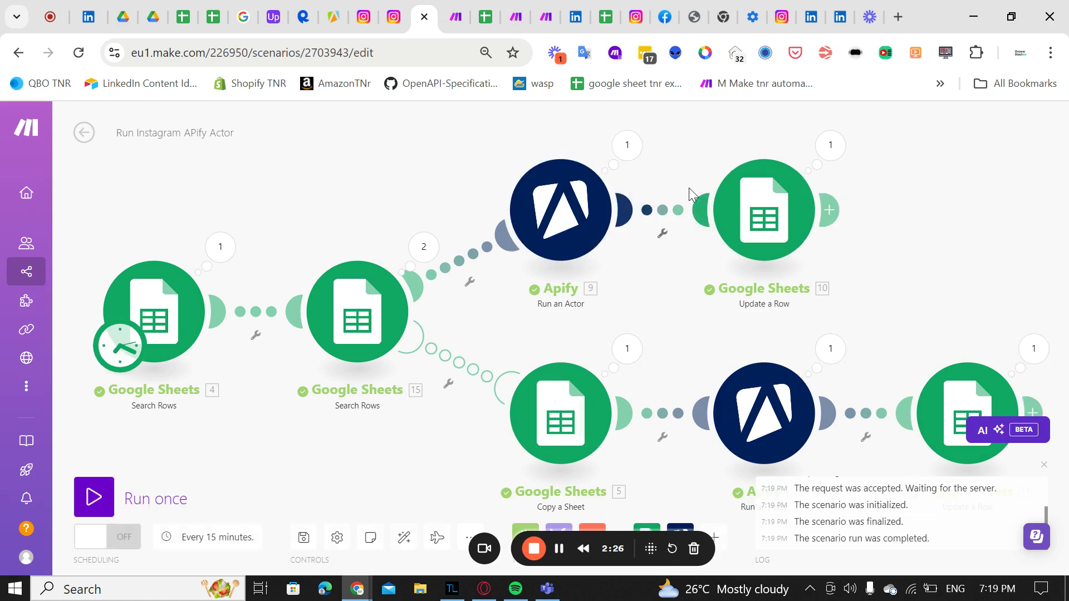
left_click_drag(663, 370, 661, 281)
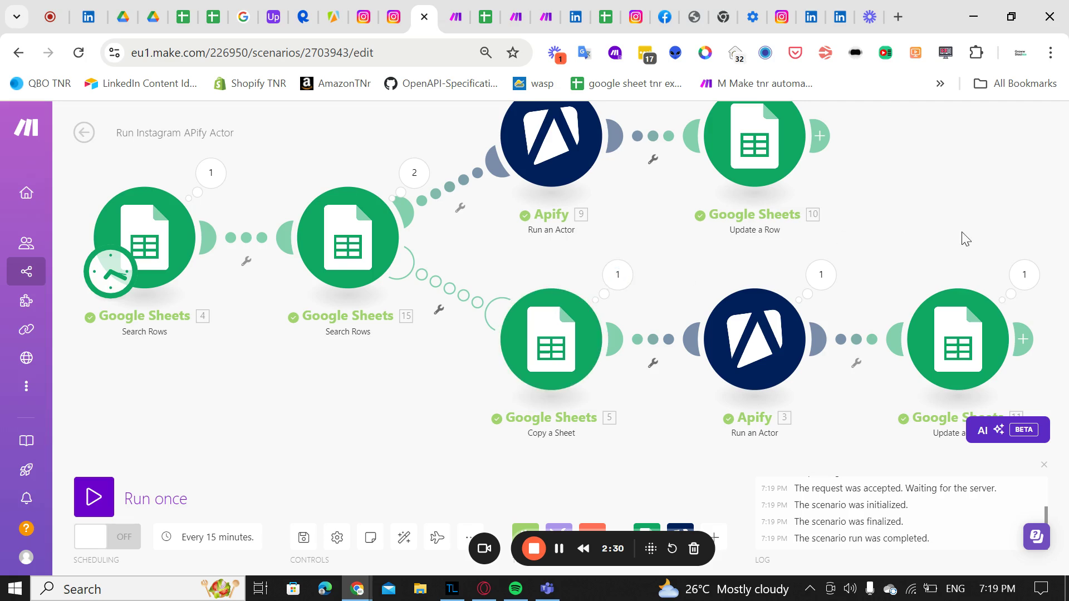
left_click_drag(974, 238, 881, 224)
left_click_drag(795, 232, 847, 279)
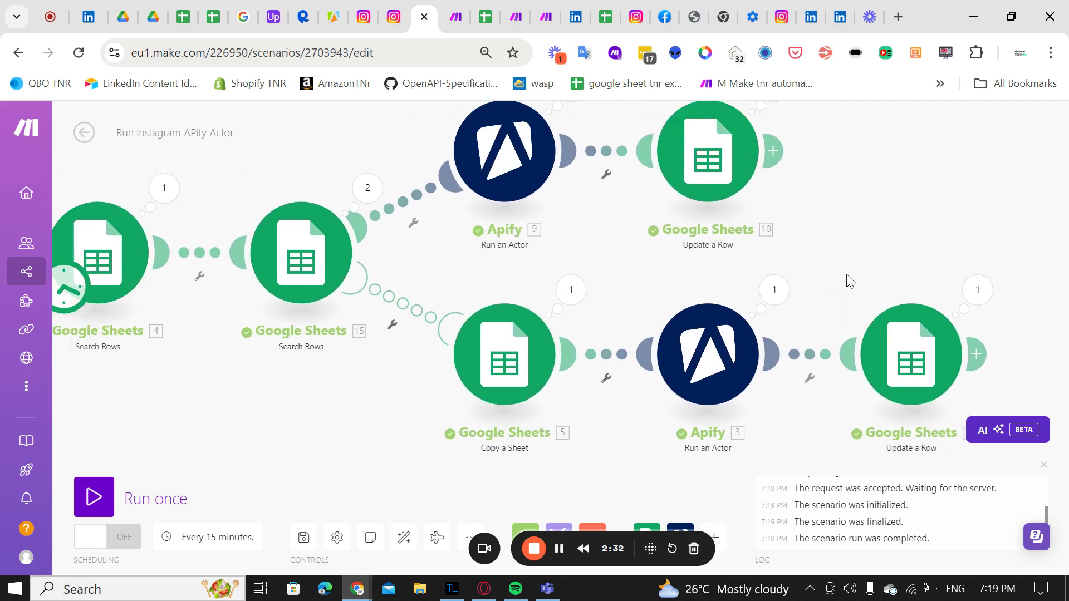
Check the Instagram Data spreadsheet for the scenario's output in User Deatils, Sheet1 and the two per-user sheets
left_click(483, 18)
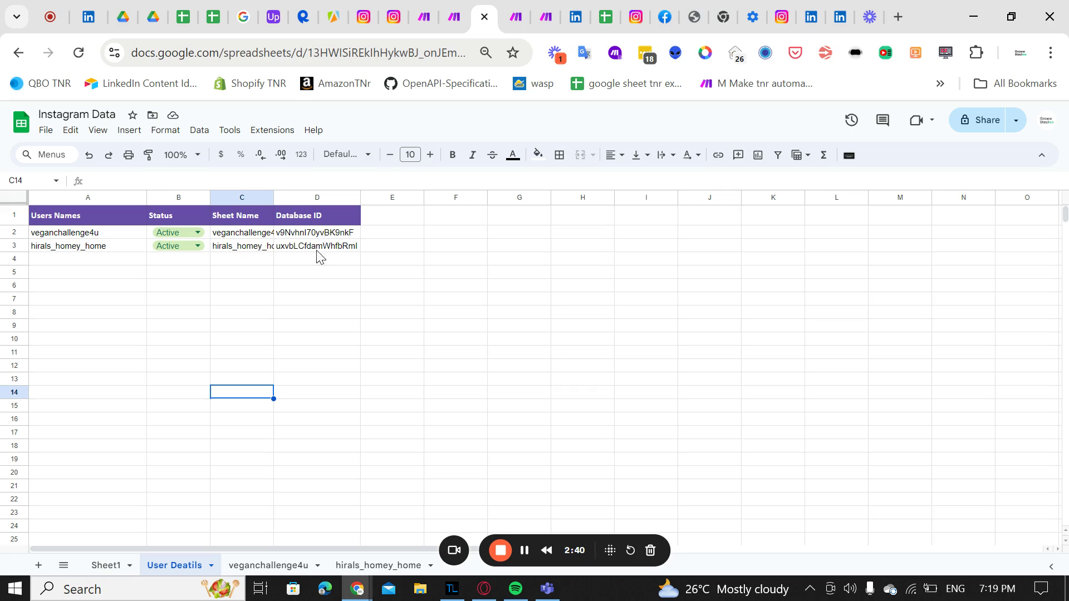
left_click(374, 566)
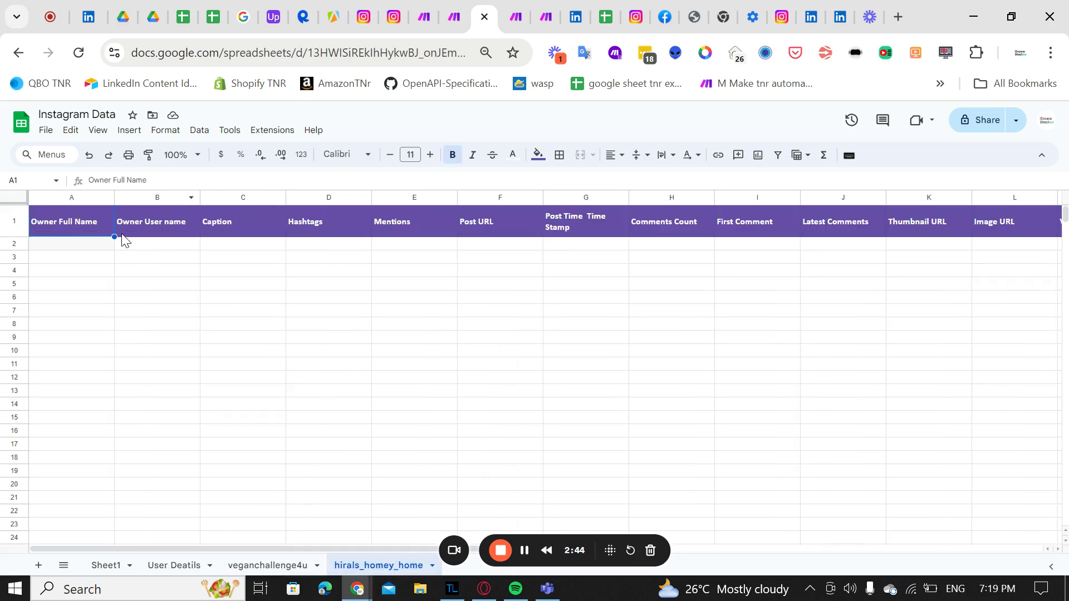
left_click(102, 561)
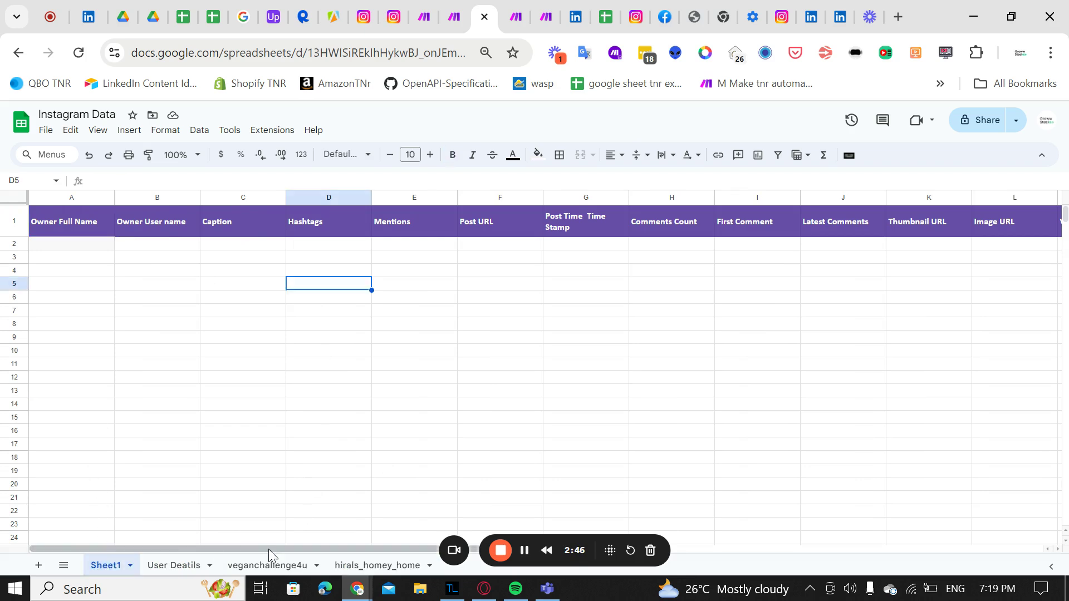
left_click(273, 564)
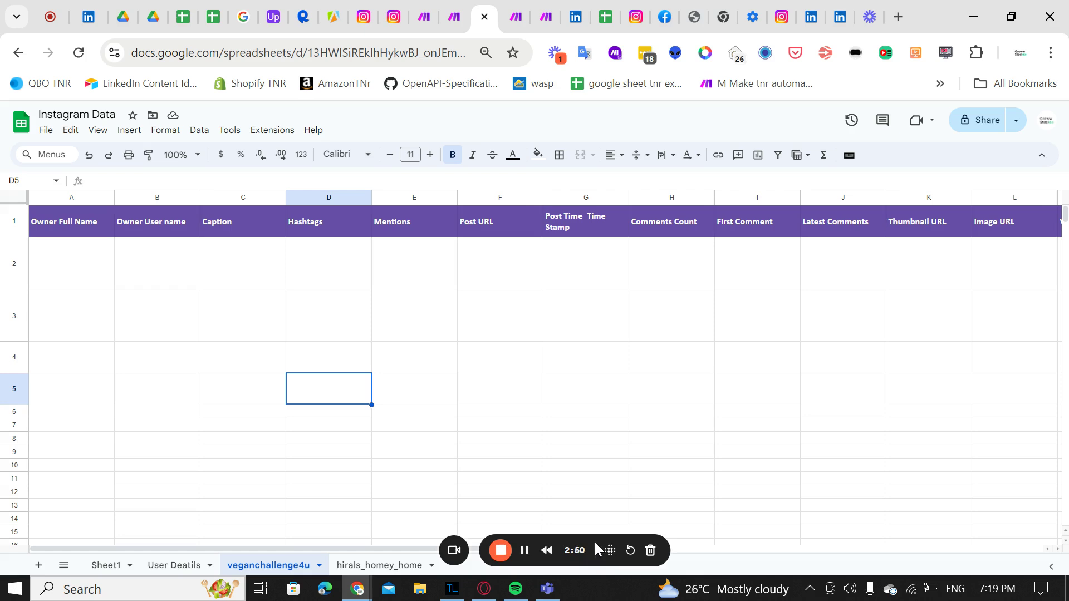
left_click_drag(597, 544, 735, 545)
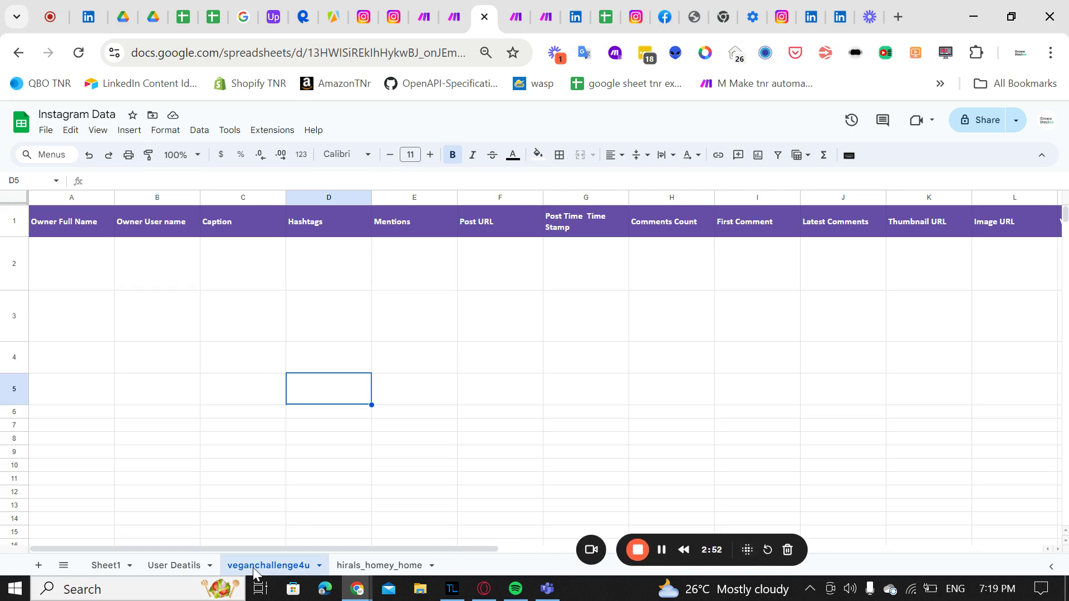
left_click(174, 564)
Check the Watch Instagram APify Actor scenario's runs in Make and the usernames' Status in the spreadsheet's User Deatils sheet
left_click(450, 6)
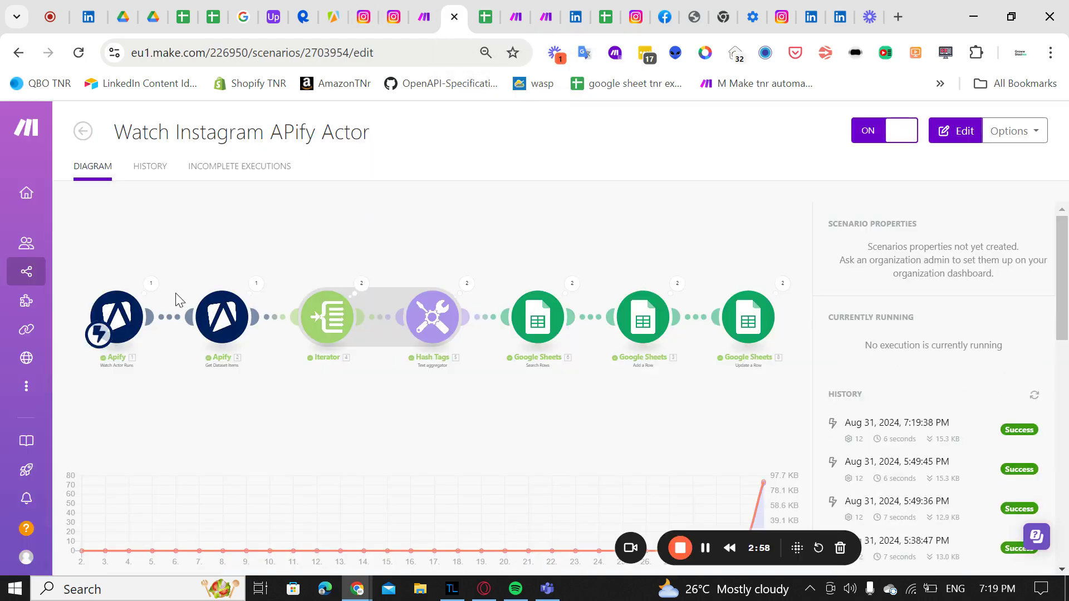
left_click(476, 8)
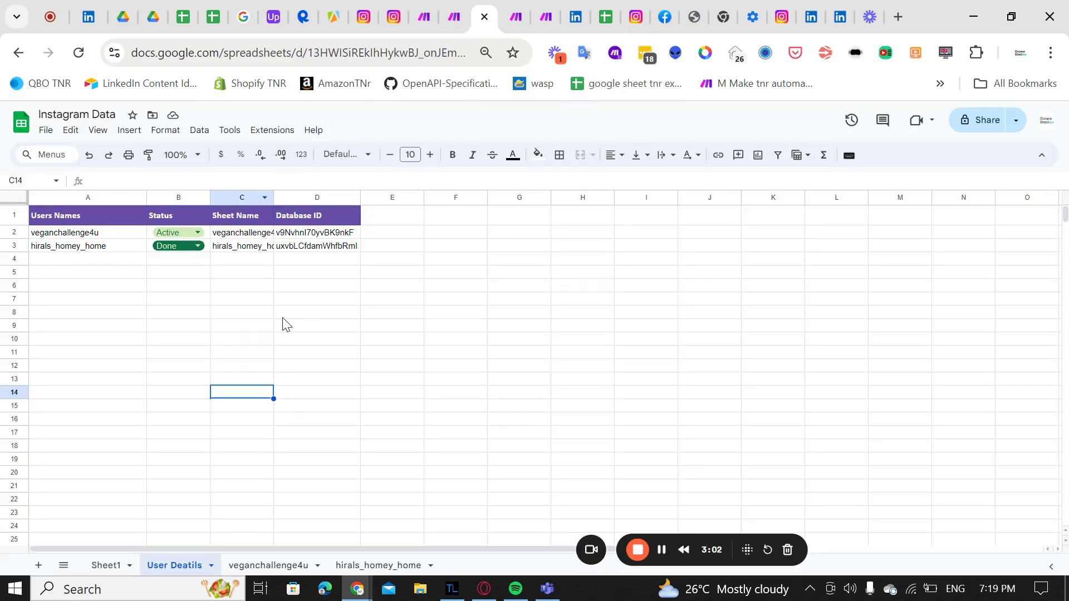
left_click(60, 251)
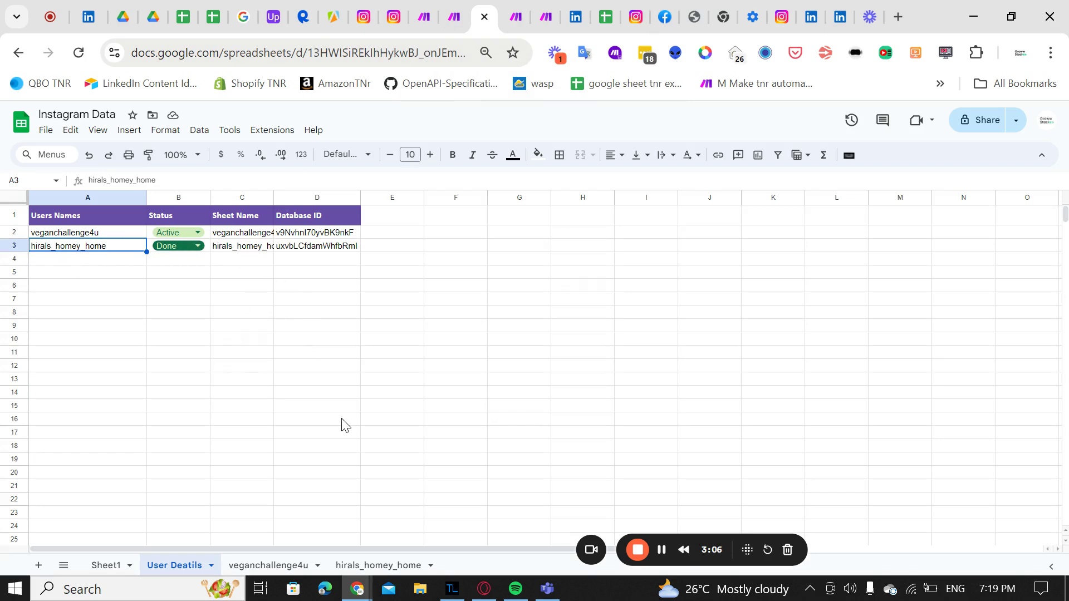
Examine the owner, caption, hashtags and post URL of the scraped posts in the second username's sheet
left_click(383, 566)
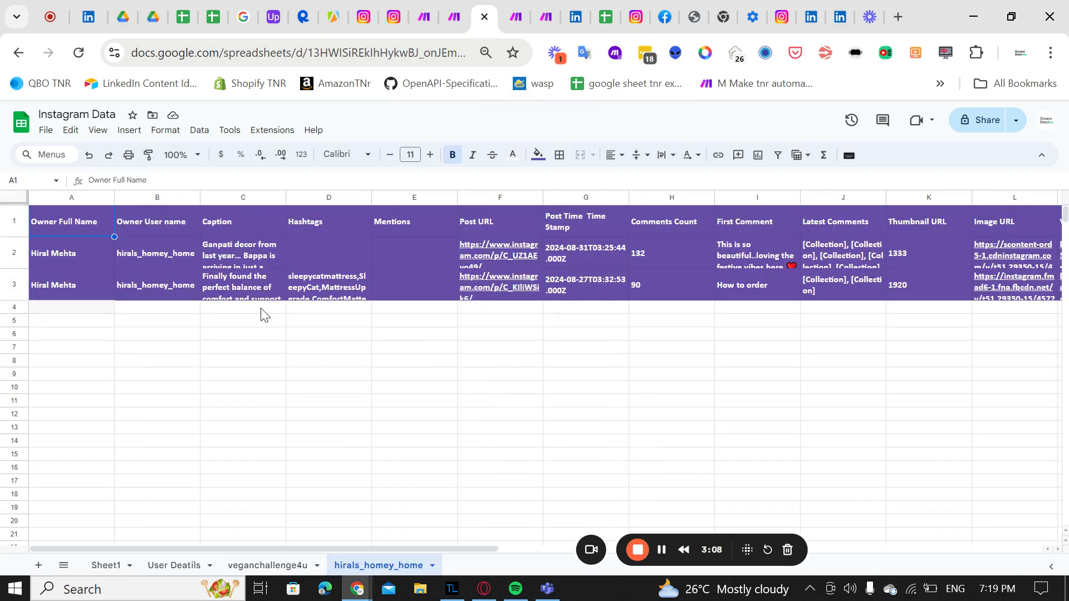
left_click(95, 254)
left_click(170, 245)
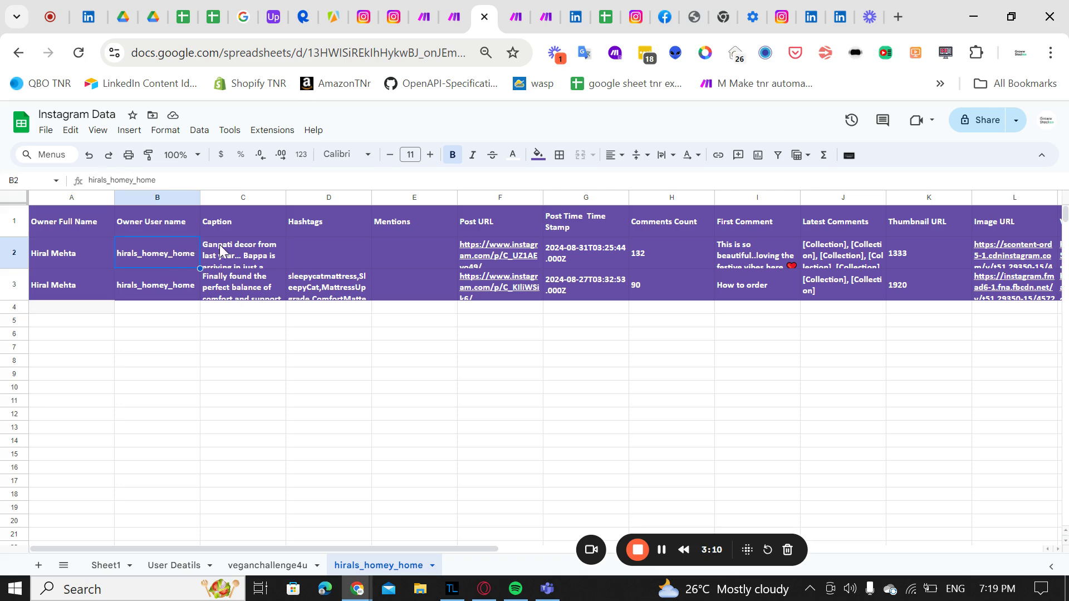
left_click(221, 249)
double_click(262, 253)
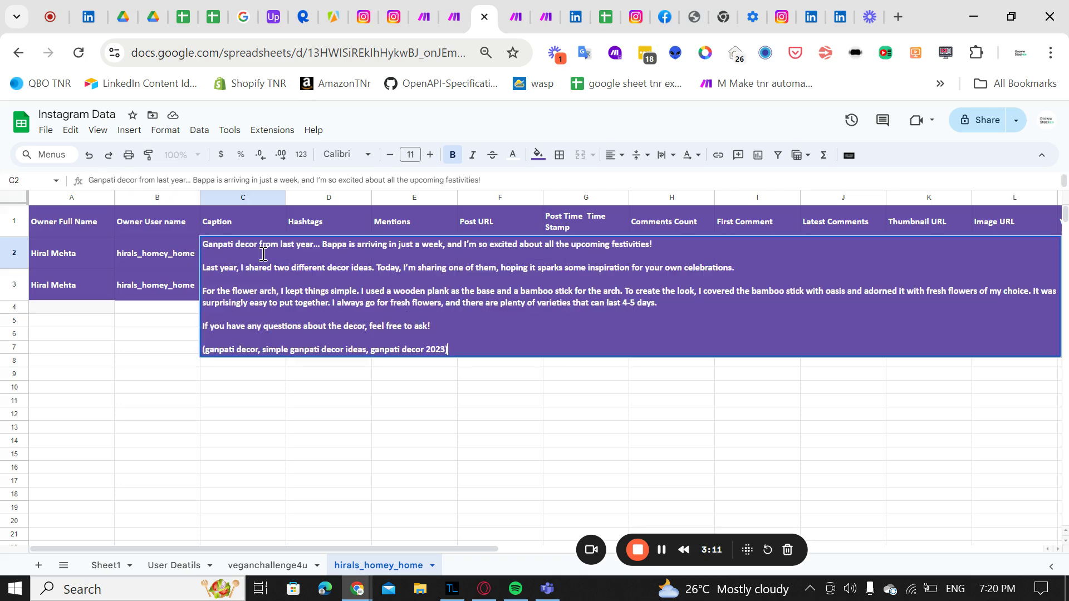
left_click(187, 372)
left_click(330, 248)
double_click(338, 298)
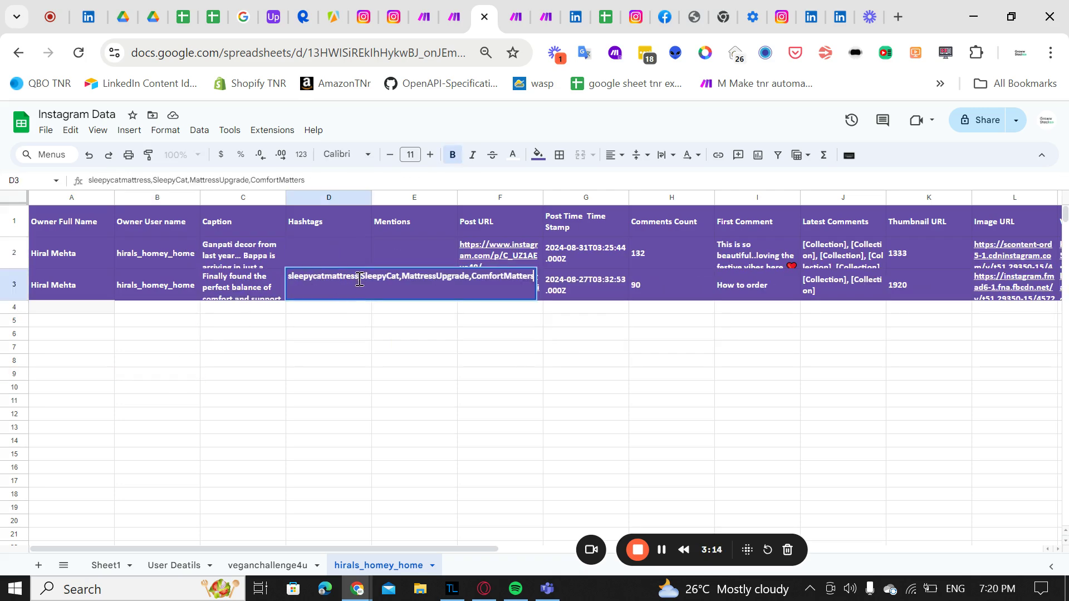
left_click(426, 351)
double_click(500, 287)
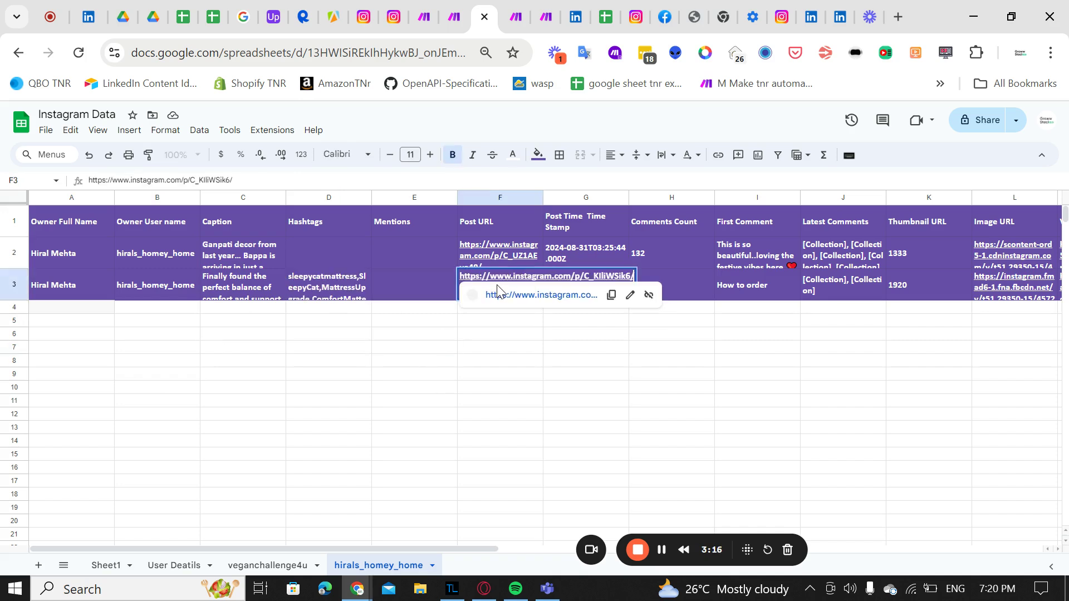
Examine the comments, thumbnail, image, video, likes and view count columns of the second username's scraped posts
left_click(660, 247)
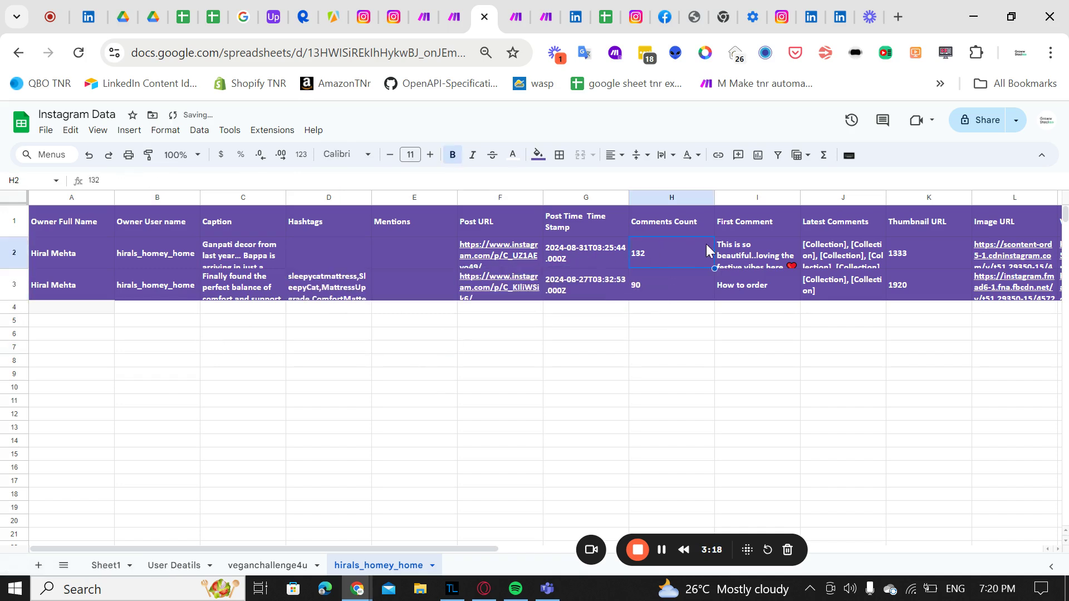
triple_click(764, 277)
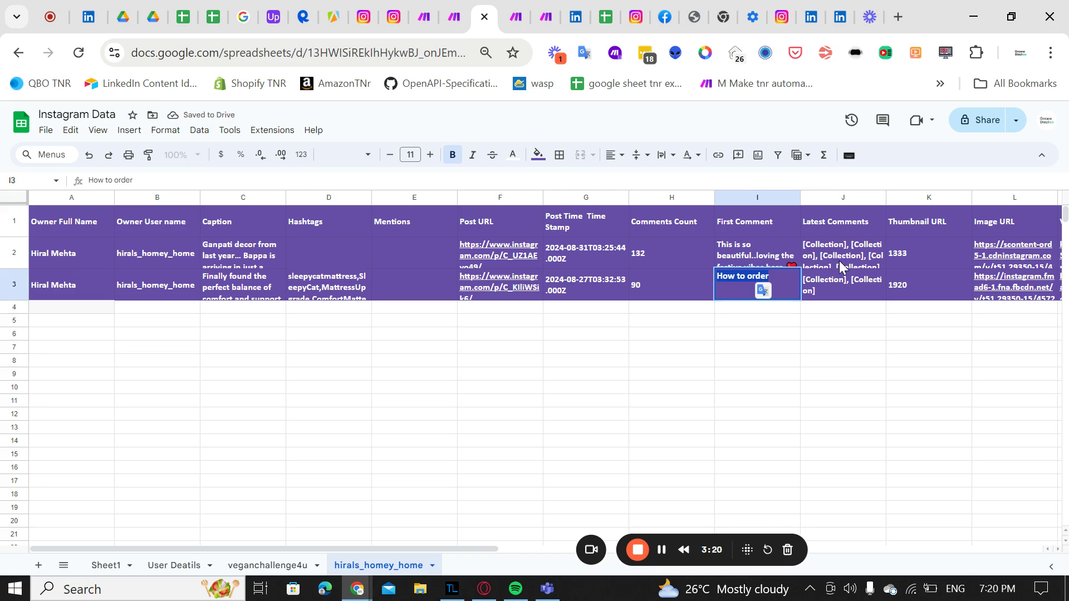
left_click(904, 272)
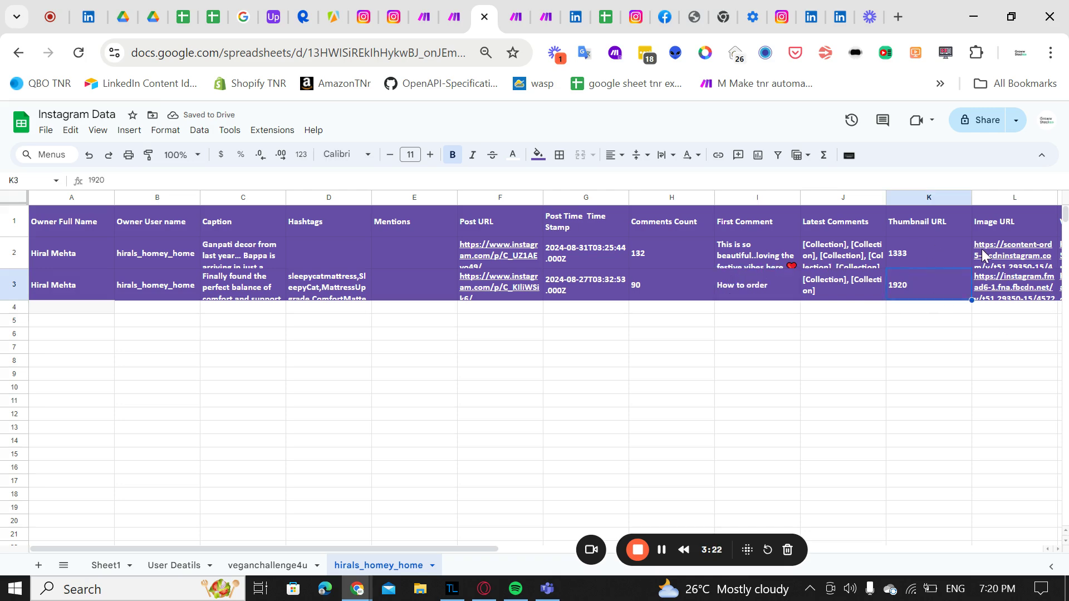
key("Right")
key("Right")
key("Right")
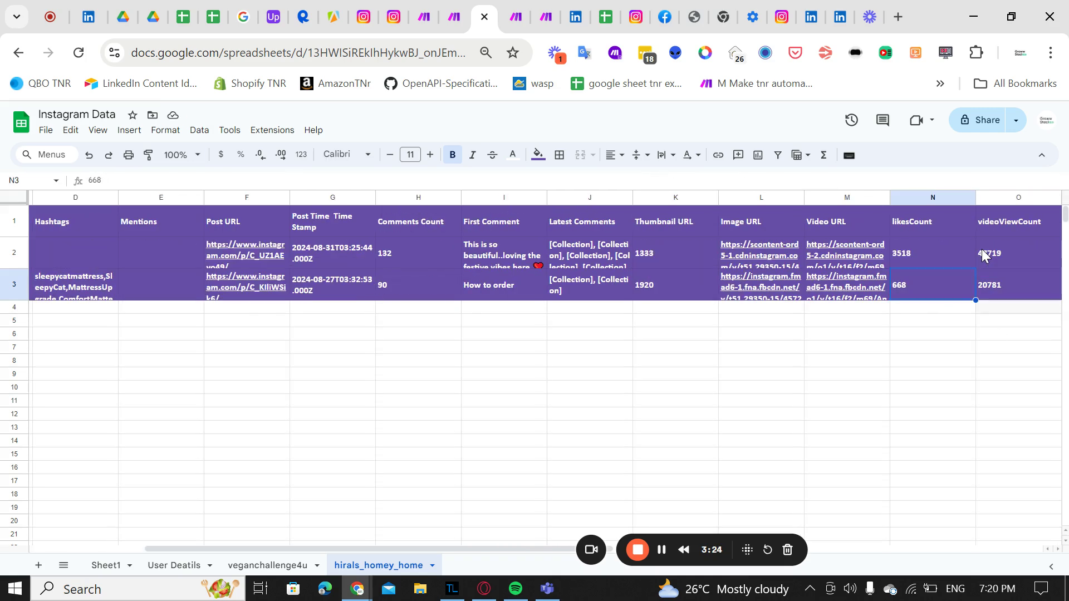
scroll(981, 249, "right", 5)
key("Left")
key("Left")
key("Left")
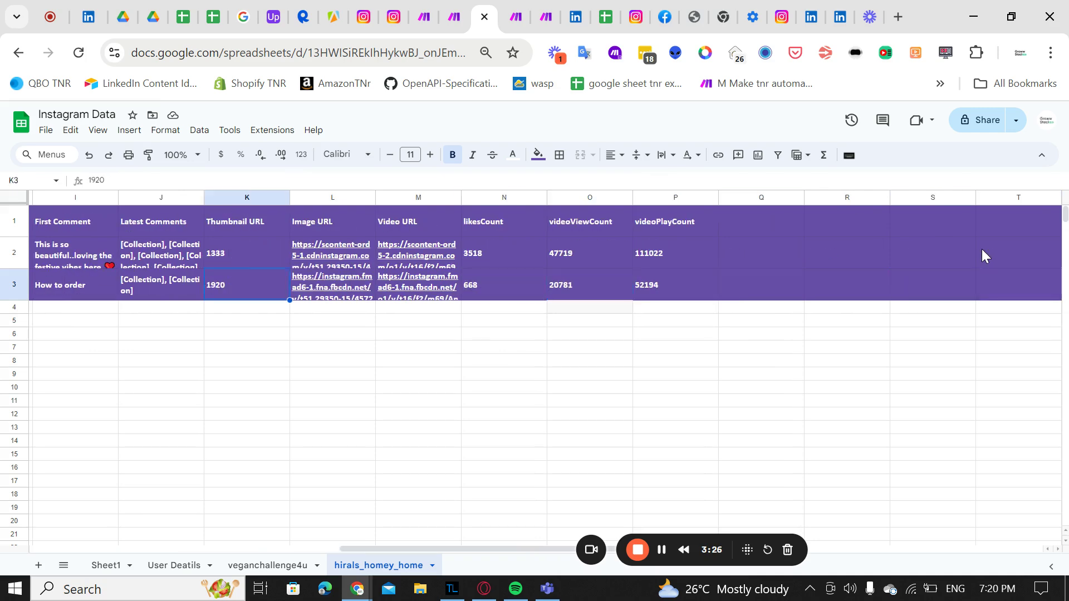
key("Home")
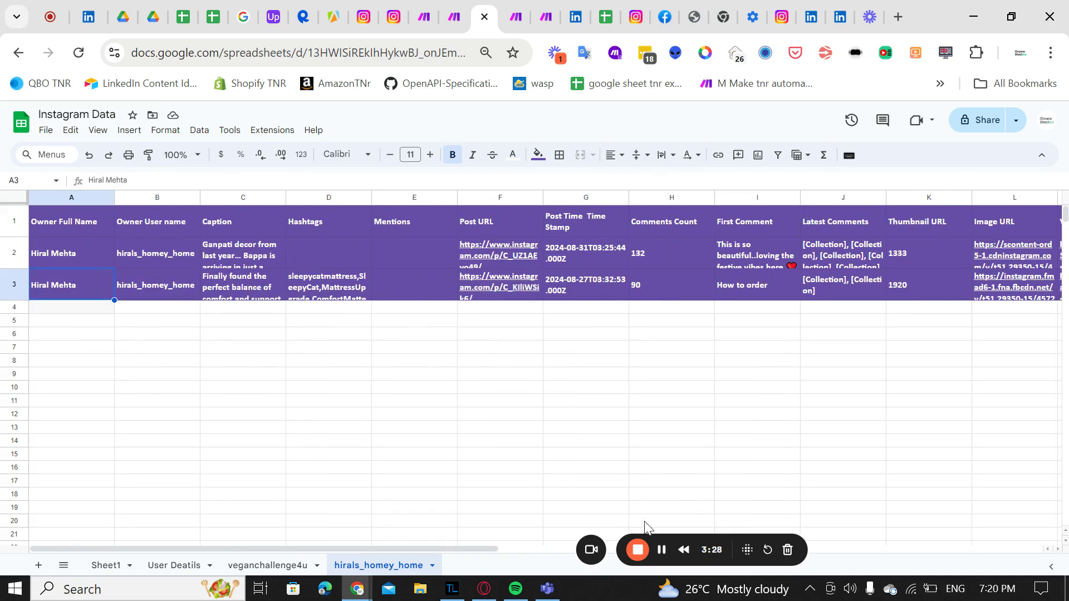
Look at both per-user sheets and recheck the Status of the usernames in User Deatils
left_click(267, 566)
left_click(382, 566)
left_click(174, 565)
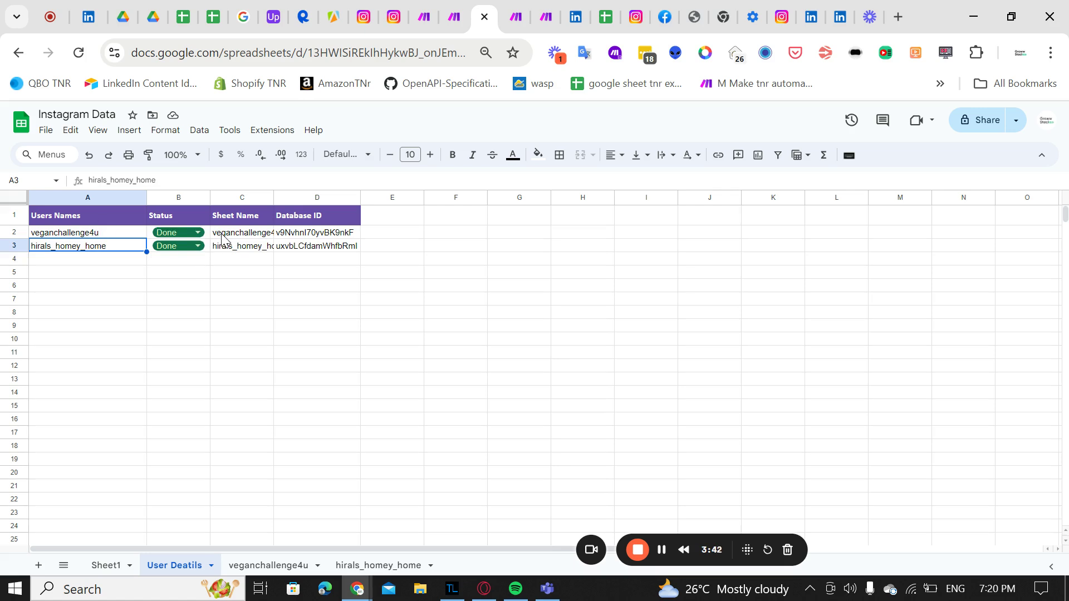
Examine the caption, first comment, latest comments, thumbnail and image URL of the scraped posts in the veganchallenge4u sheet
left_click(277, 567)
left_click(218, 282)
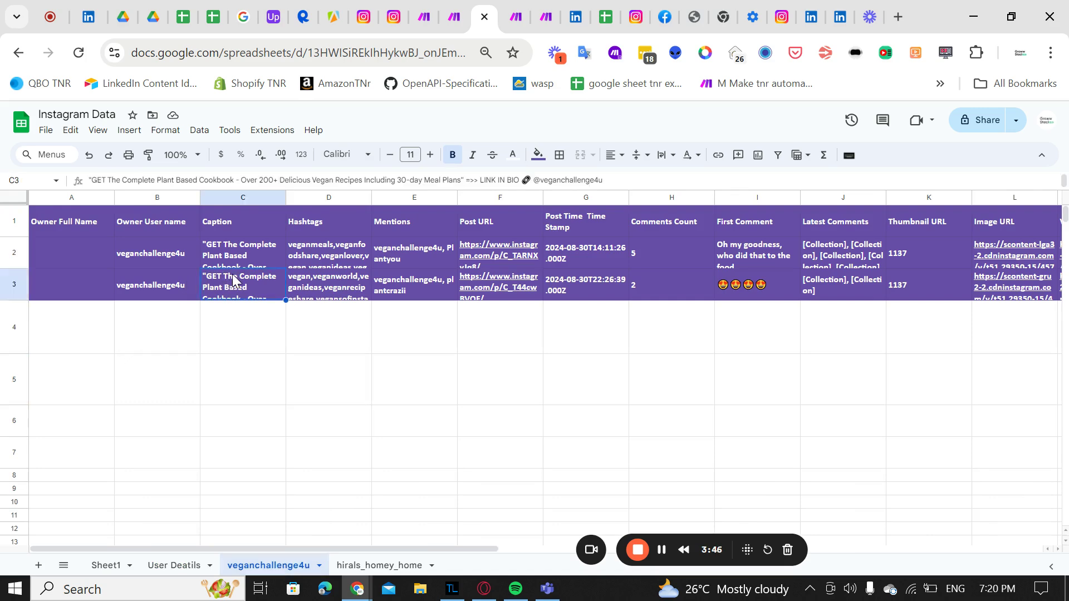
double_click(230, 275)
left_click(143, 351)
left_click(740, 281)
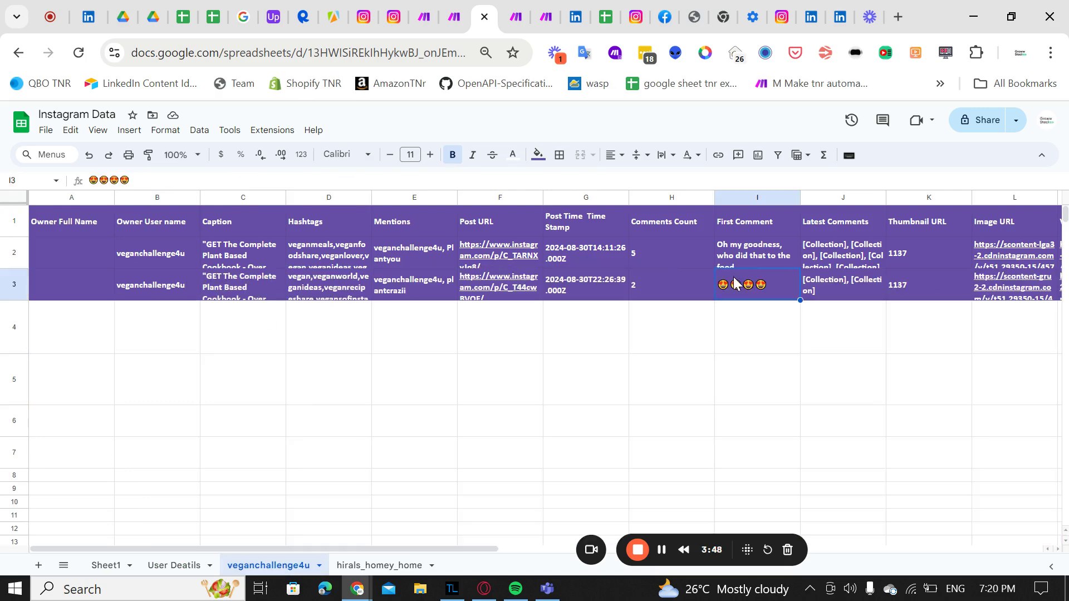
double_click(823, 279)
left_click(915, 253)
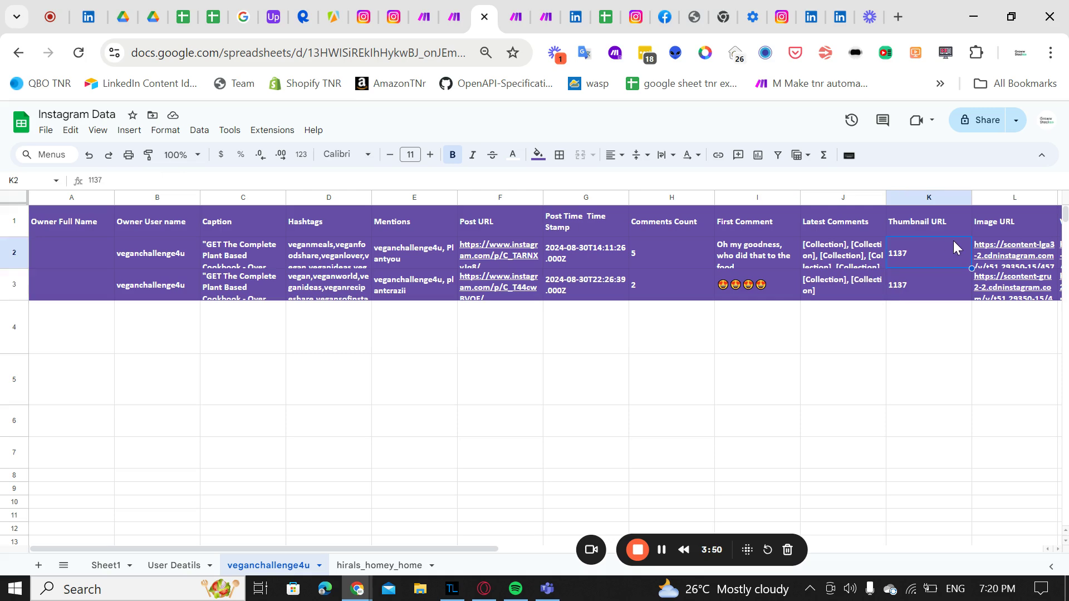
left_click(1016, 278)
double_click(1017, 279)
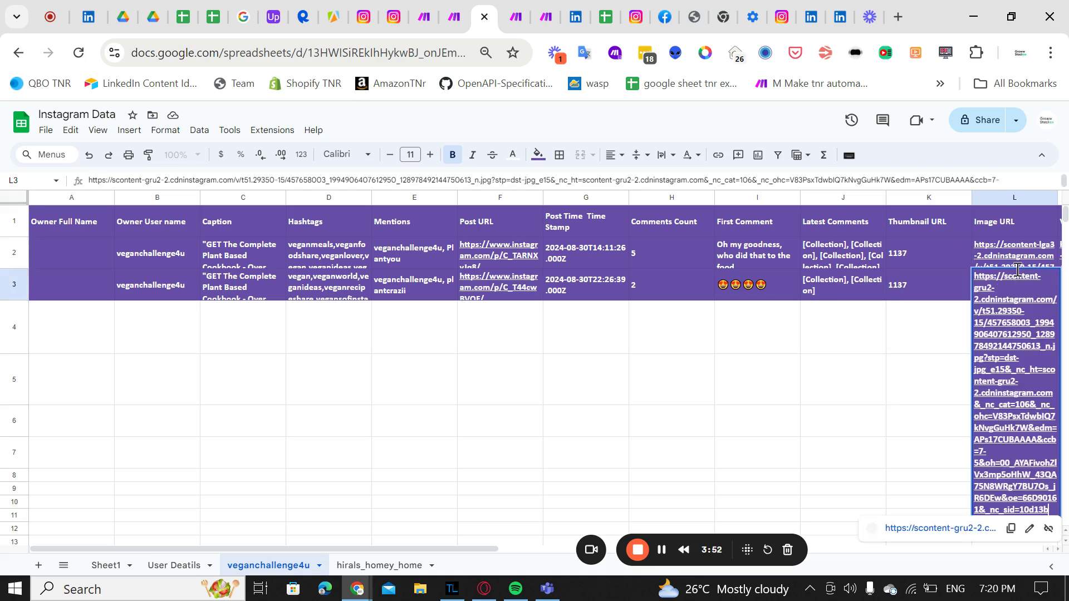
left_click(947, 284)
Review the video URL and likes count columns for row 3 of the veganchallenge4u sheet, and return to the row's first cell
key("Right")
key("Right")
key("Right")
key("Right")
key("Right")
key("Right")
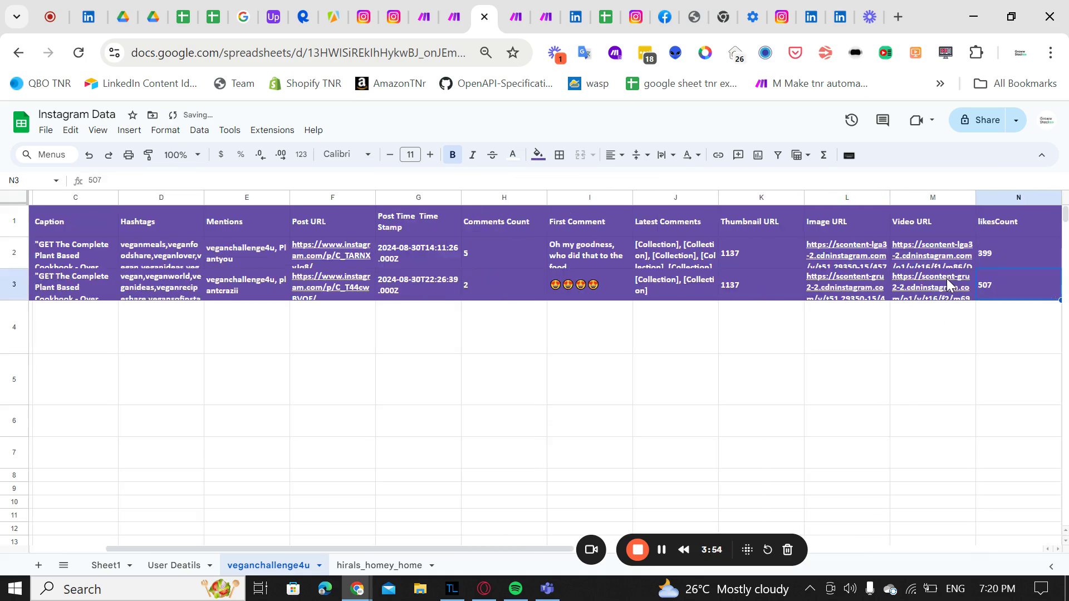
key("Left")
key("Left")
key("ctrl+Left")
key("ctrl+Left")
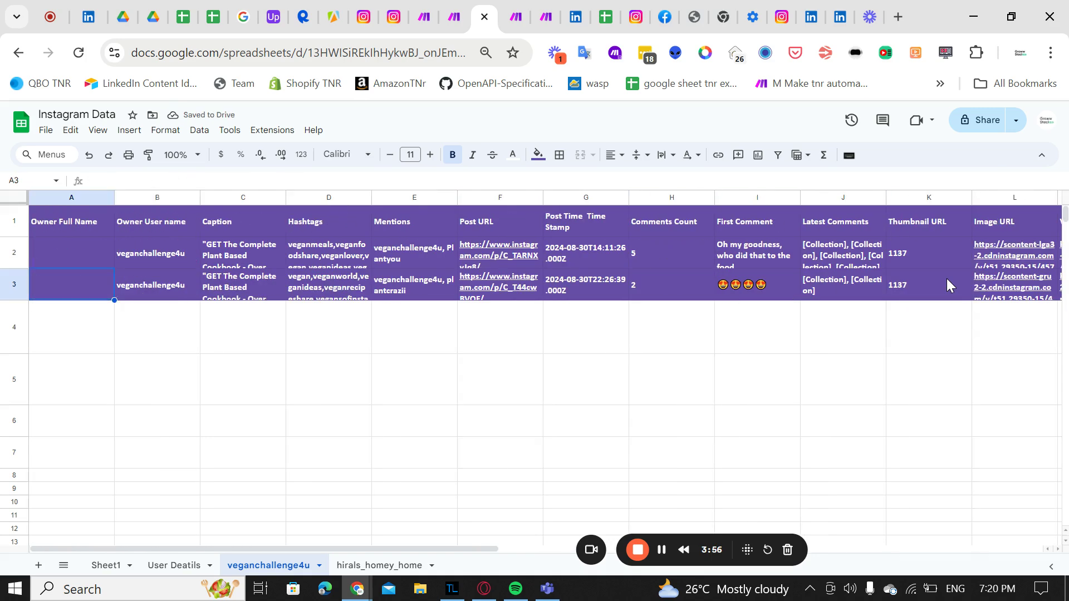
Open the Instagram post linked in the Post URL cell of row 3 in the veganchallenge4u sheet
key("Right")
key("Right")
key("Right")
key("Right")
key("Right")
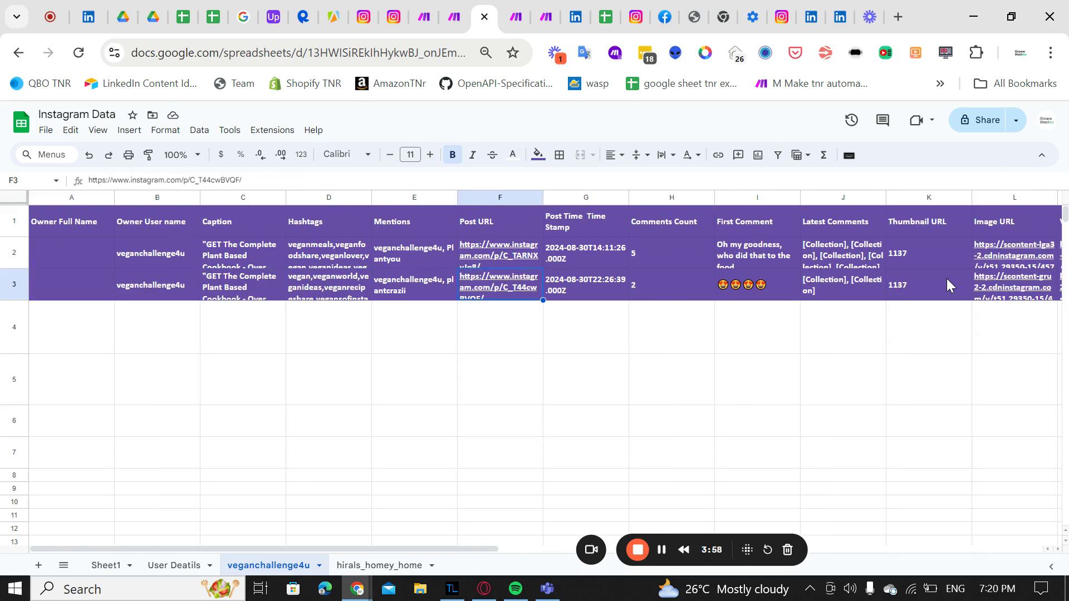
key("Return")
key("ctrl+a")
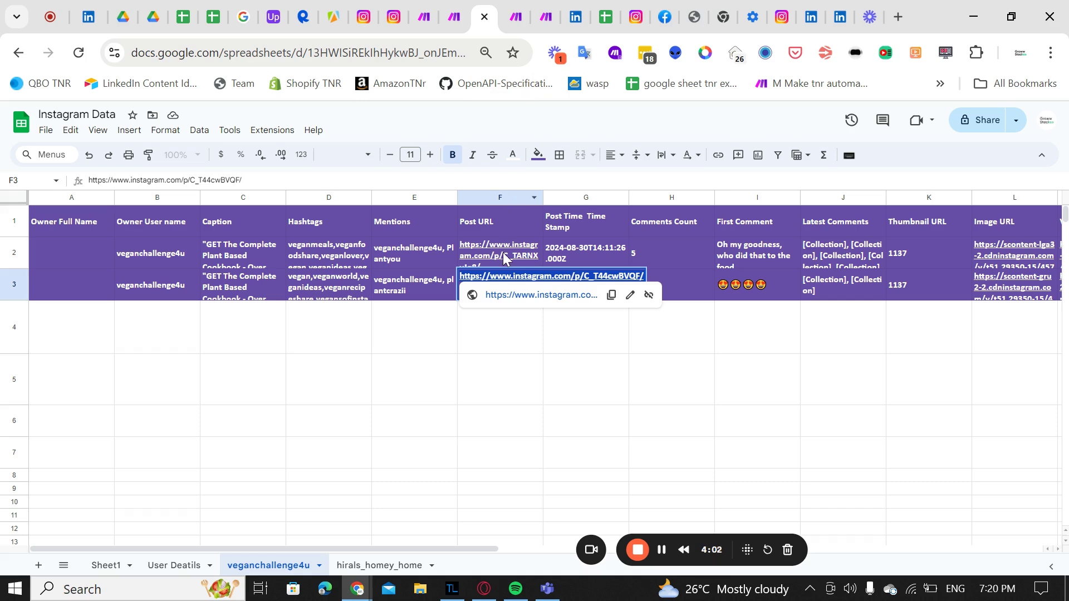
left_click(499, 296)
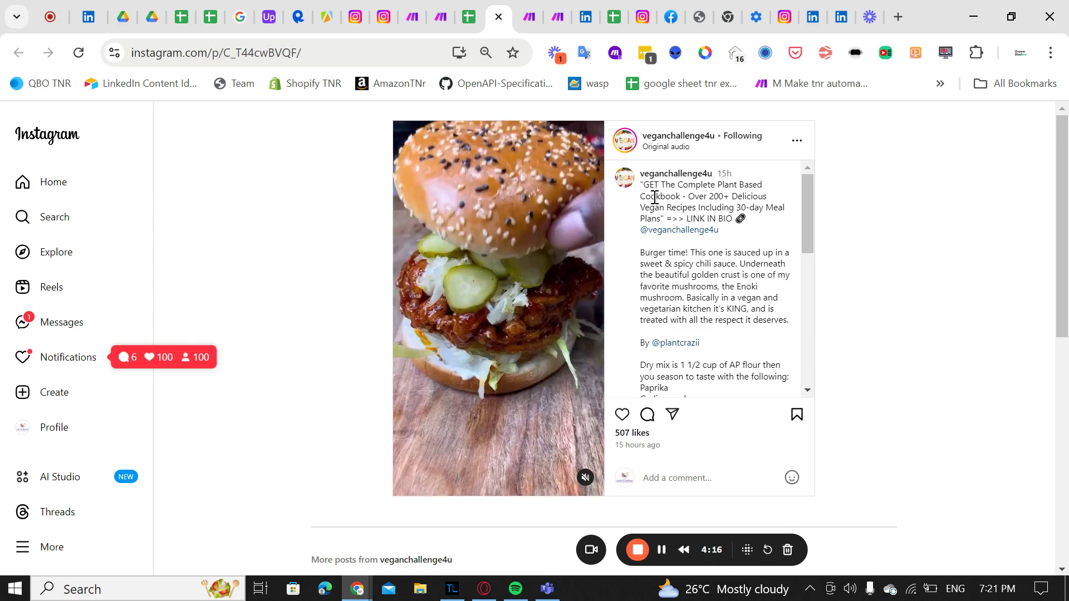
Read through the opened Instagram post's caption, hashtags and comments to compare them with the scraped data
scroll(718, 374, "down", 3)
scroll(719, 375, "down", 4)
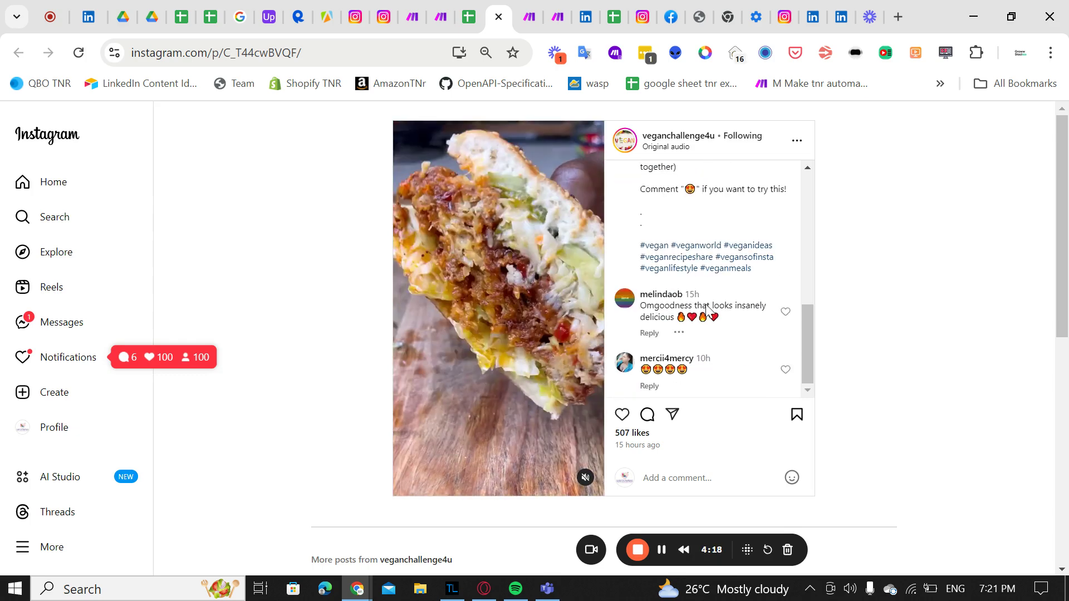
scroll(718, 245, "up", 7)
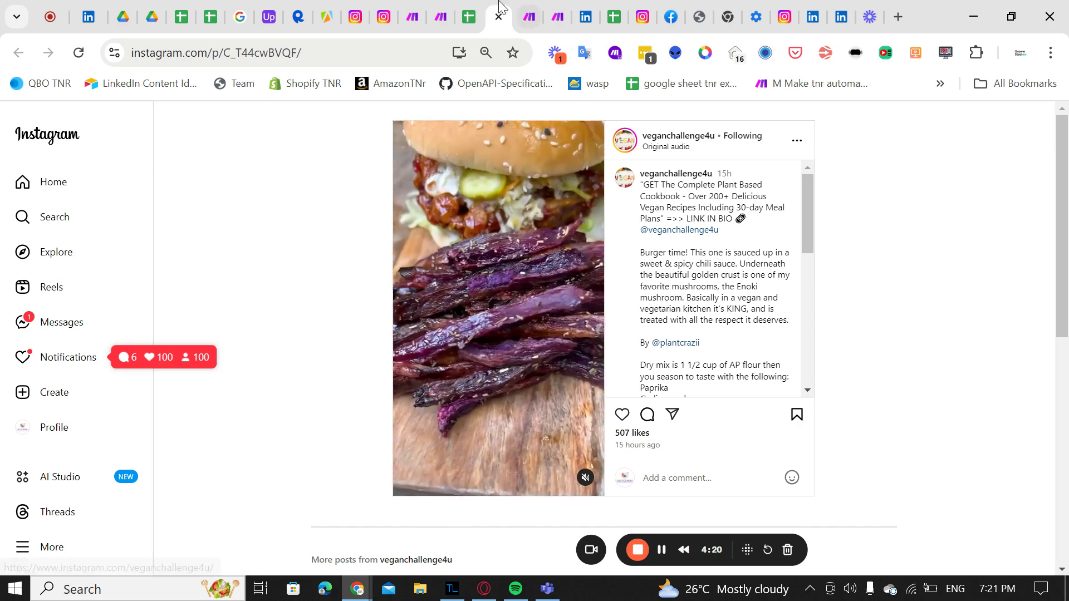
Recheck the Watch Instagram APify Actor scenario's history in Make and return to User Deatils in the Instagram Data spreadsheet
left_click(472, 20)
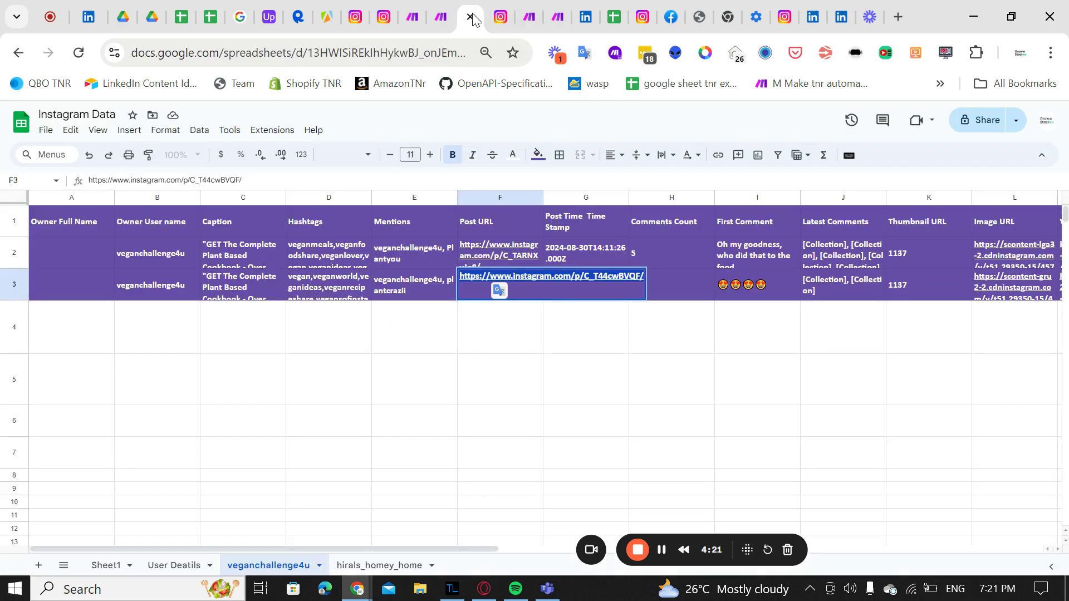
left_click(439, 28)
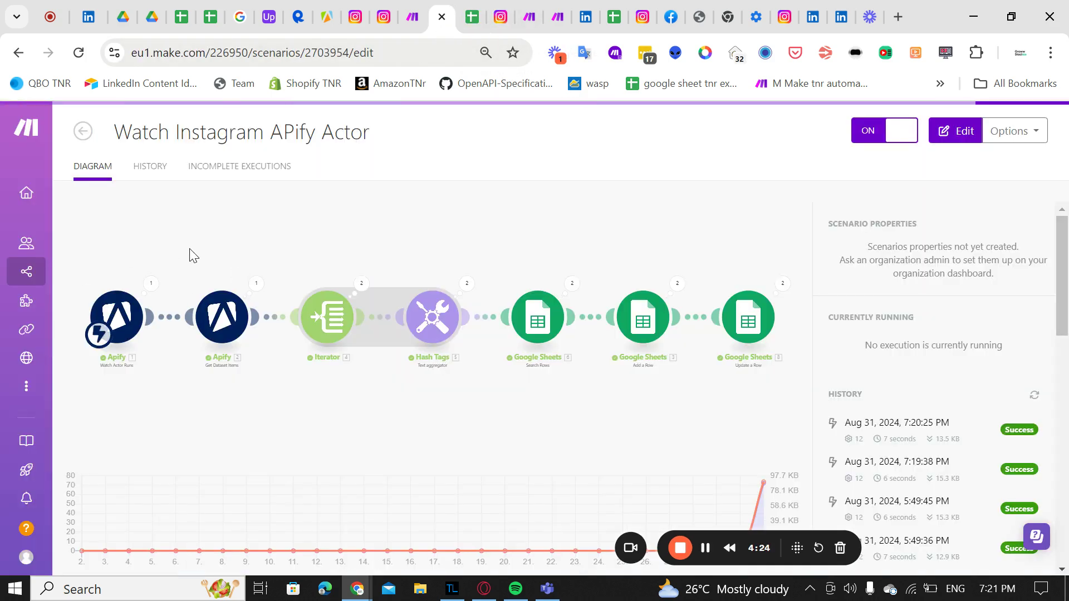
left_click(472, 17)
left_click(163, 562)
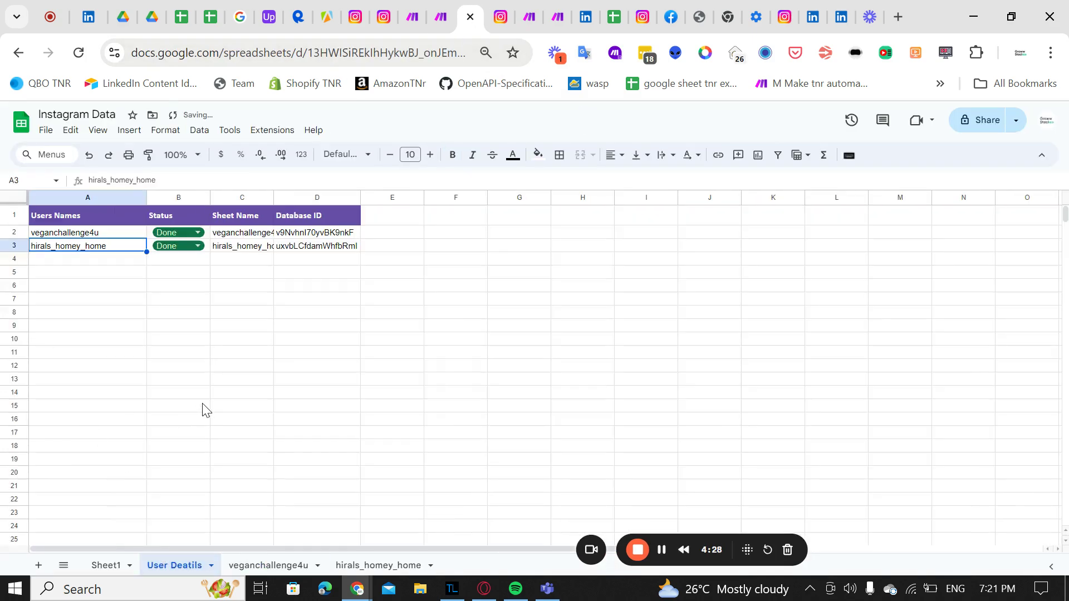